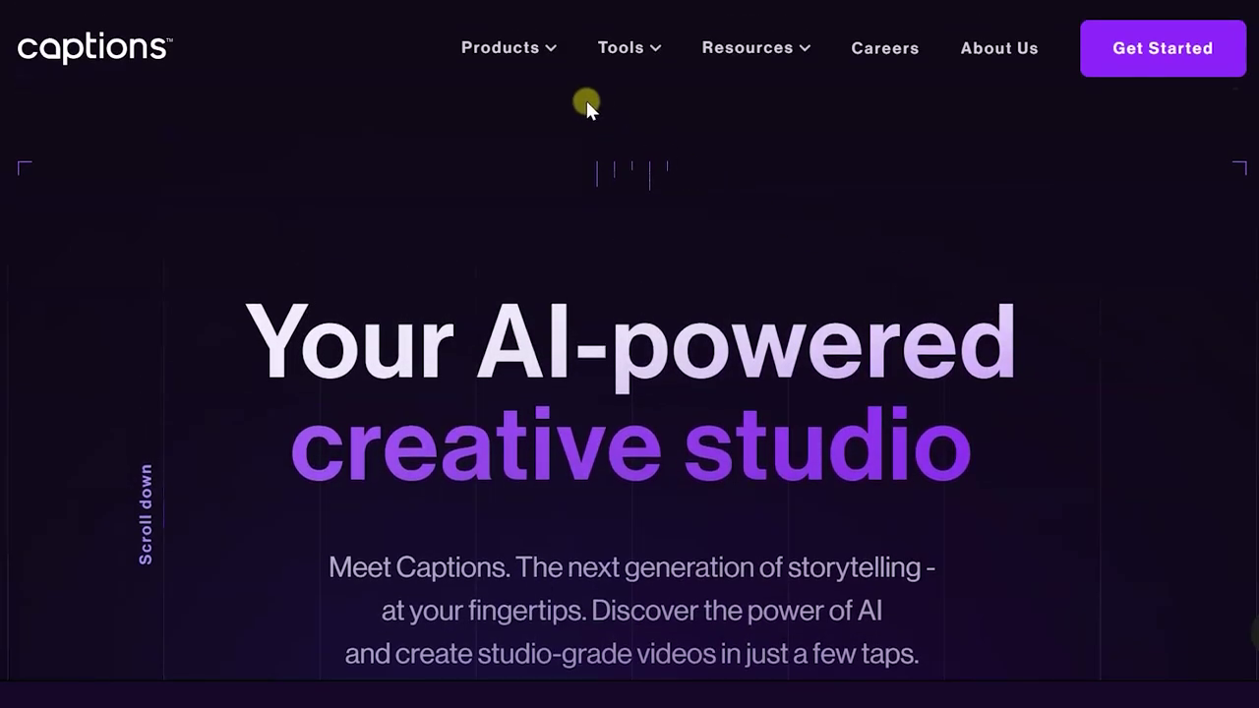
Show the Products menu with iOS, Web (Beta), Mac (Beta) and Android (Coming Soon)
{"action": "mouse_move", "coordinate": [501, 52]}
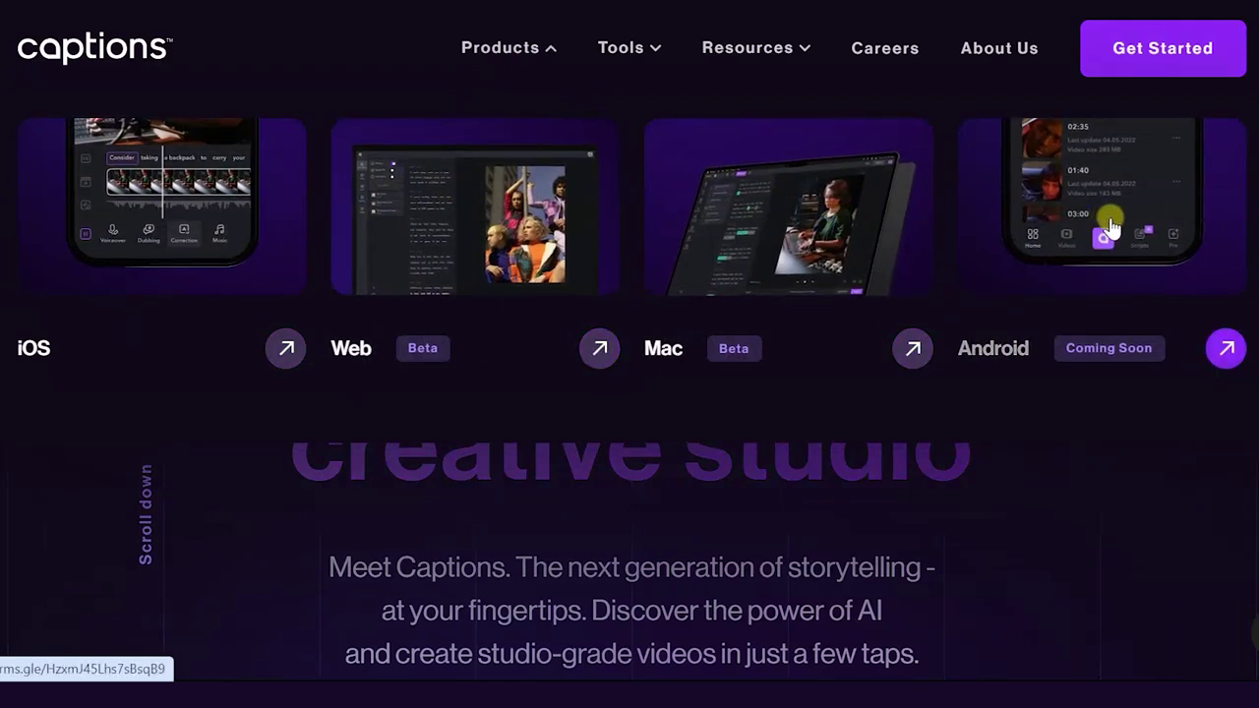
{"action": "scroll", "coordinate": [1170, 319], "scroll_direction": "down", "scroll_amount": 2}
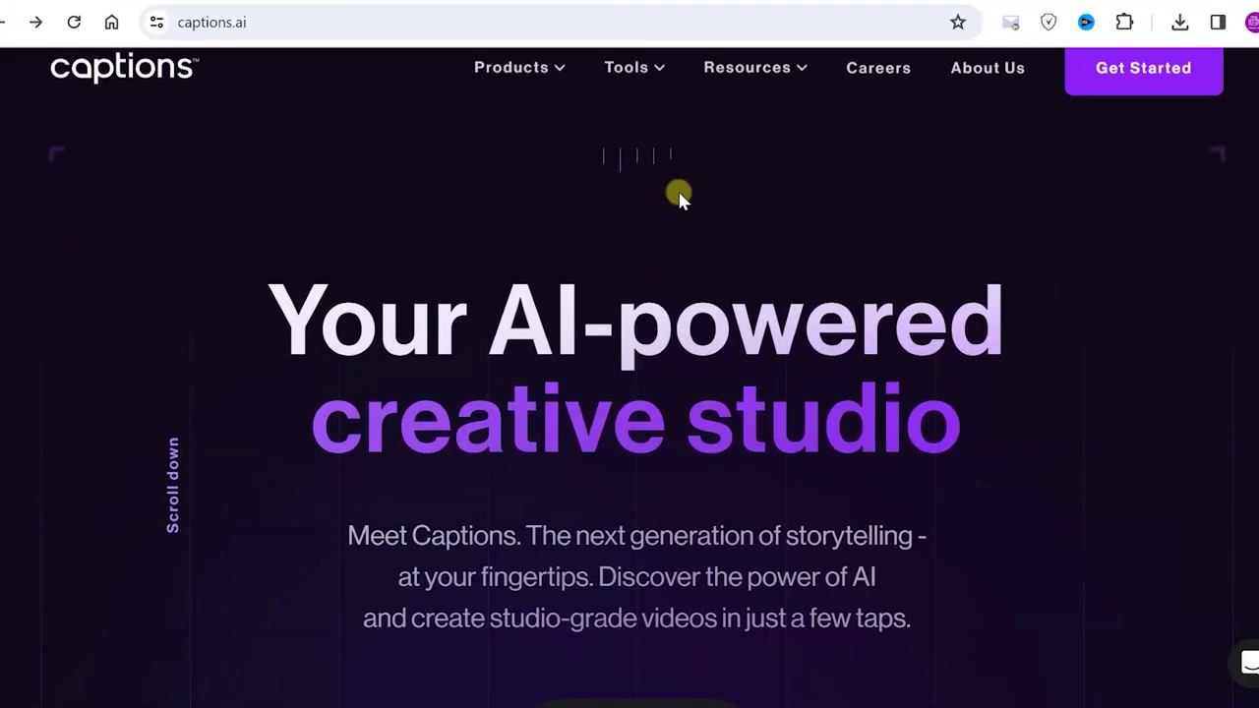
{"action": "scroll", "coordinate": [678, 195], "scroll_direction": "down", "scroll_amount": 1}
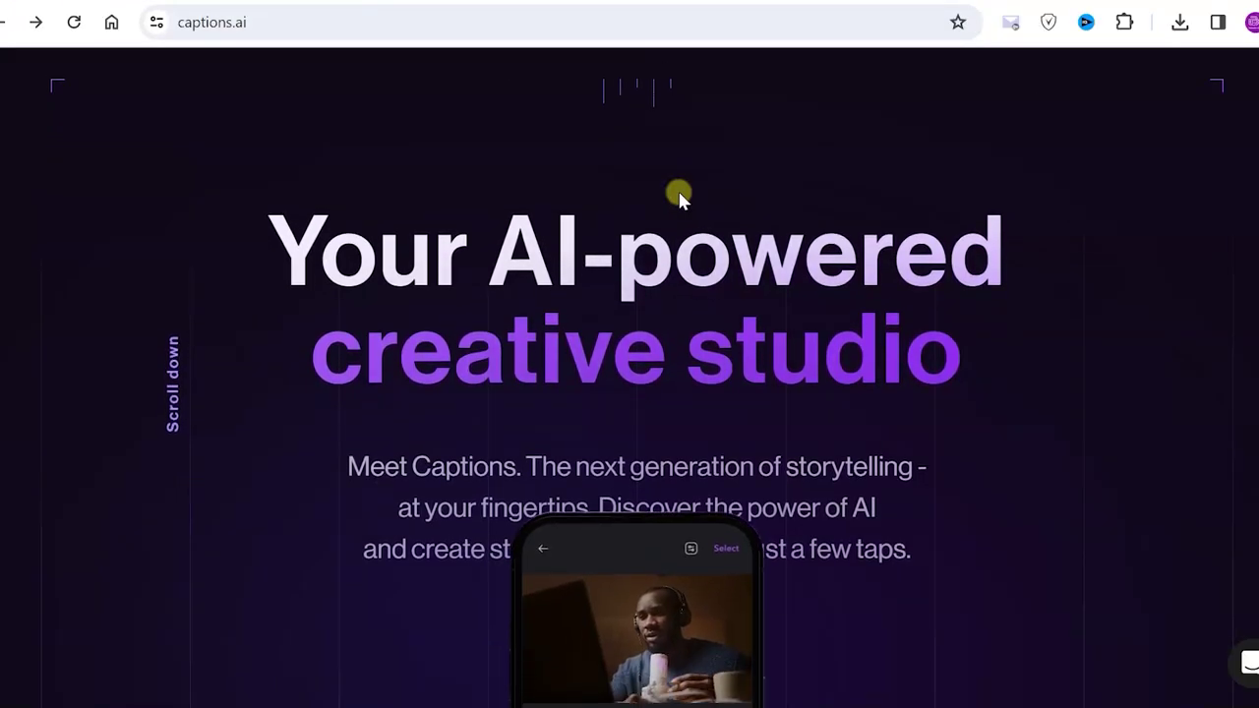
{"action": "scroll", "coordinate": [678, 195], "scroll_direction": "up", "scroll_amount": 2}
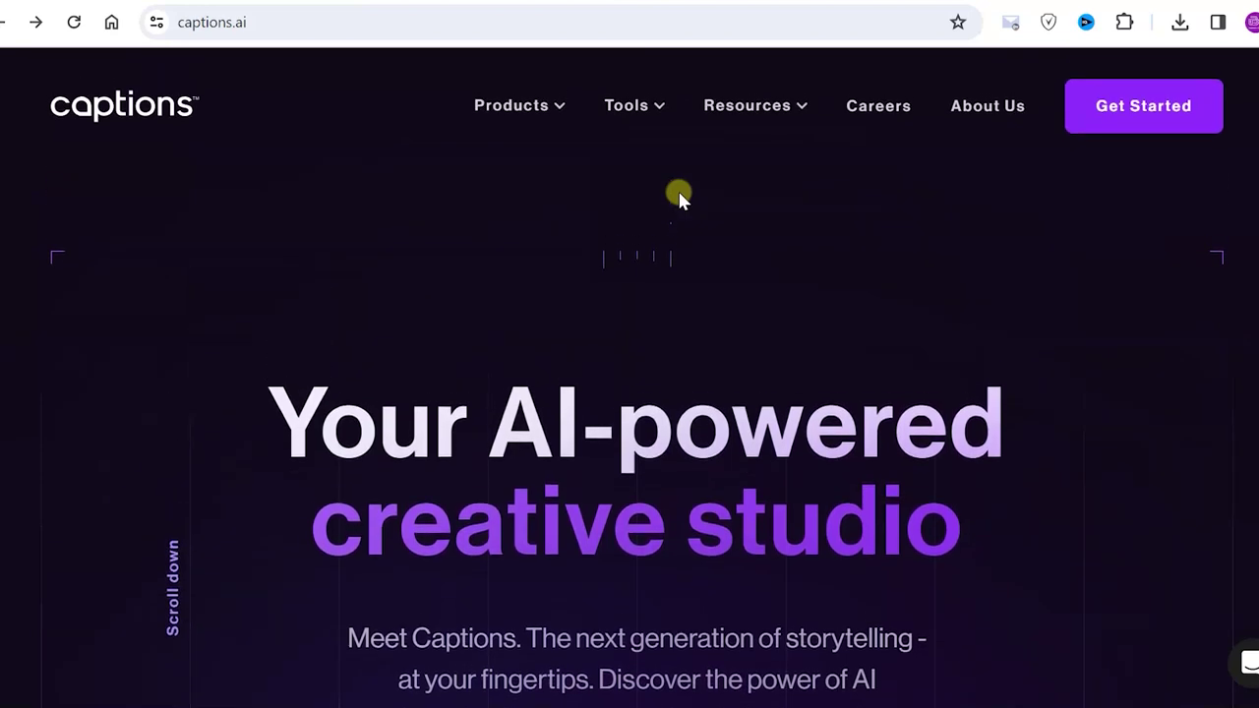
{"action": "mouse_move", "coordinate": [534, 104]}
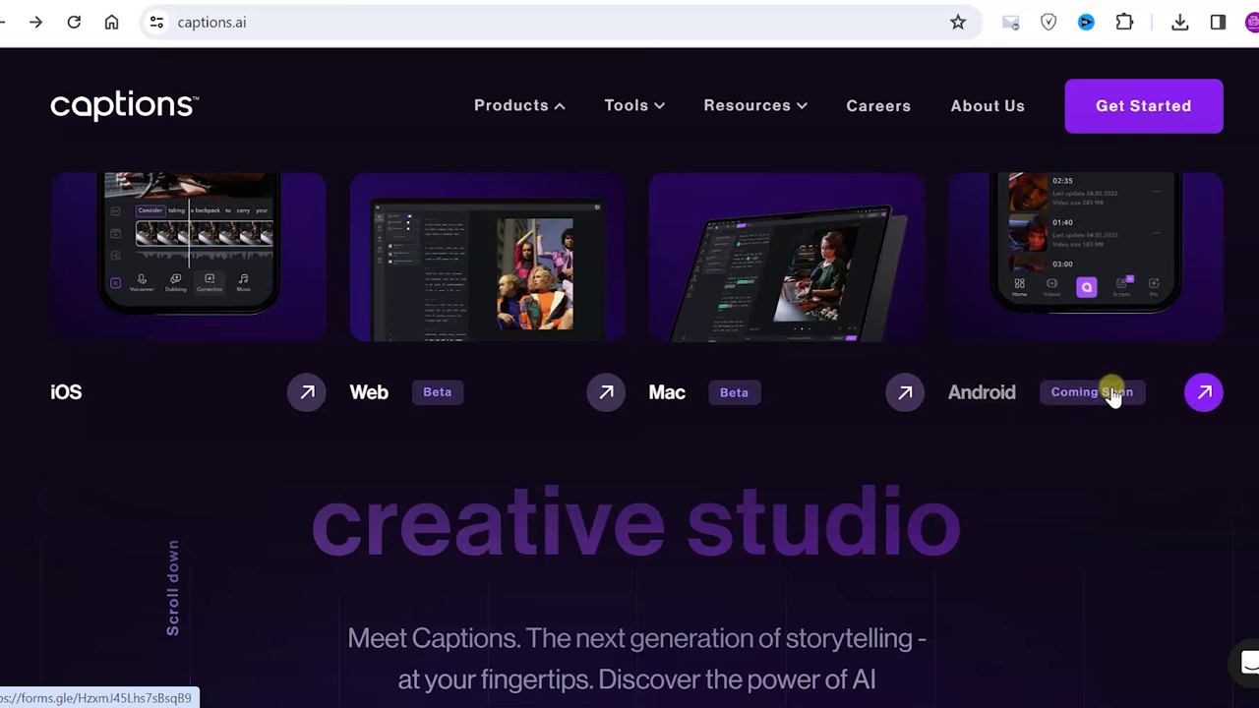
Open the Captions for Android sign-up form, look it over, then return to captions.ai
{"action": "left_click", "coordinate": [1210, 393]}
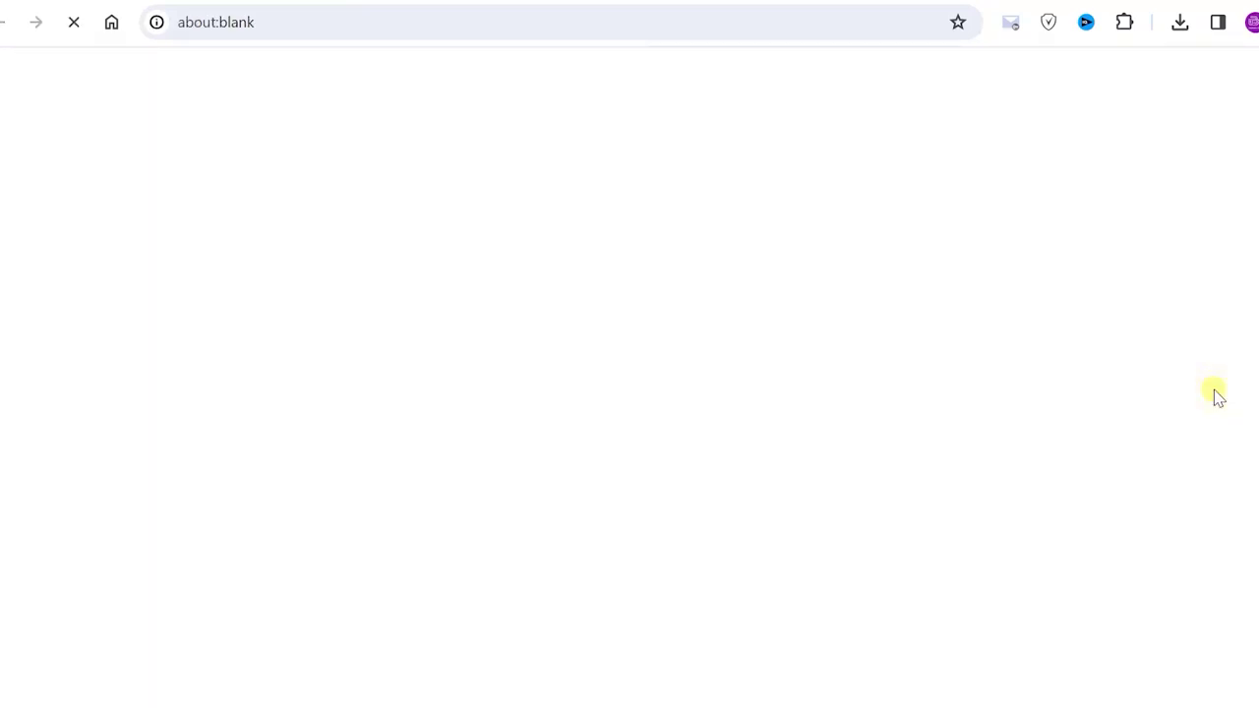
{"action": "scroll", "coordinate": [766, 177], "scroll_direction": "down", "scroll_amount": 1}
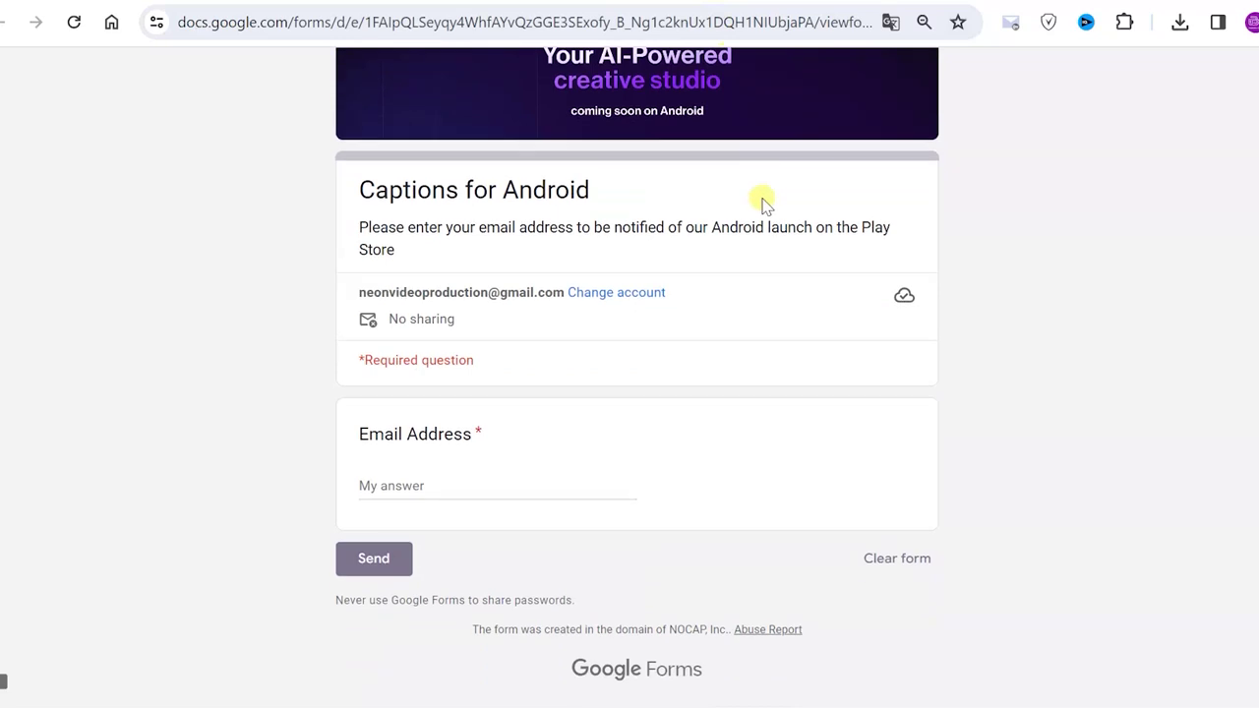
{"action": "scroll", "coordinate": [766, 203], "scroll_direction": "up", "scroll_amount": 1}
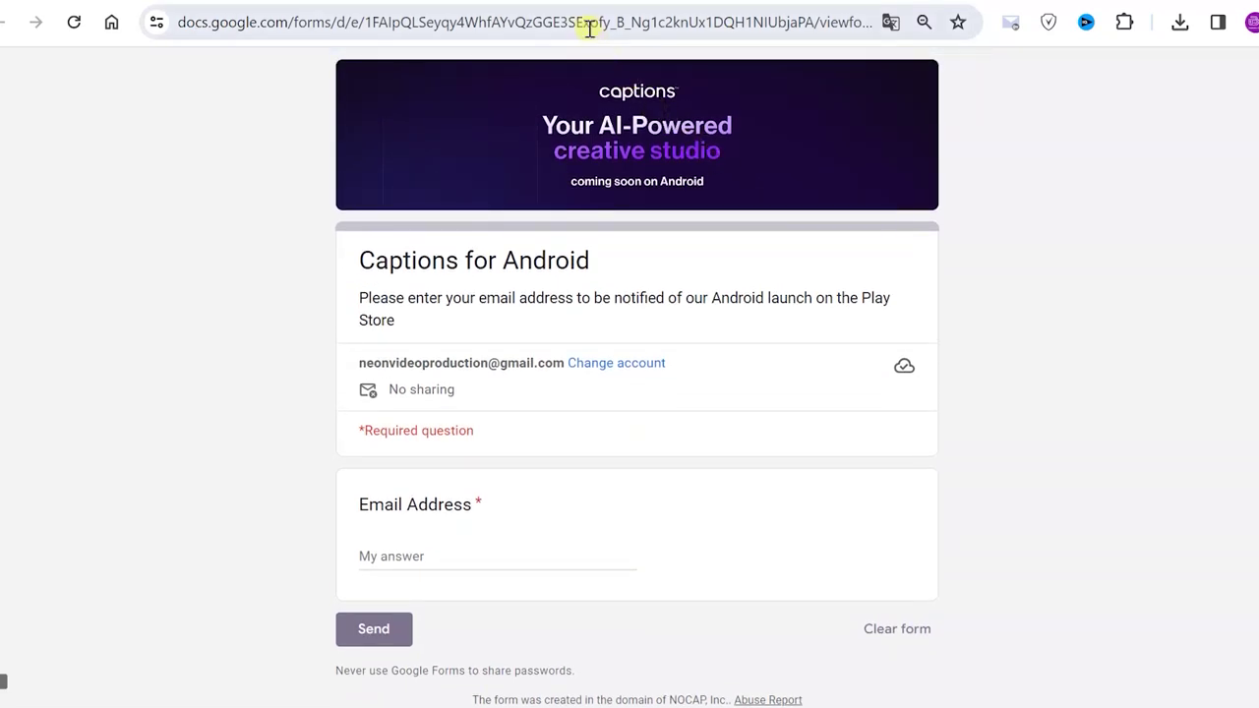
{"action": "key", "text": "alt+Left"}
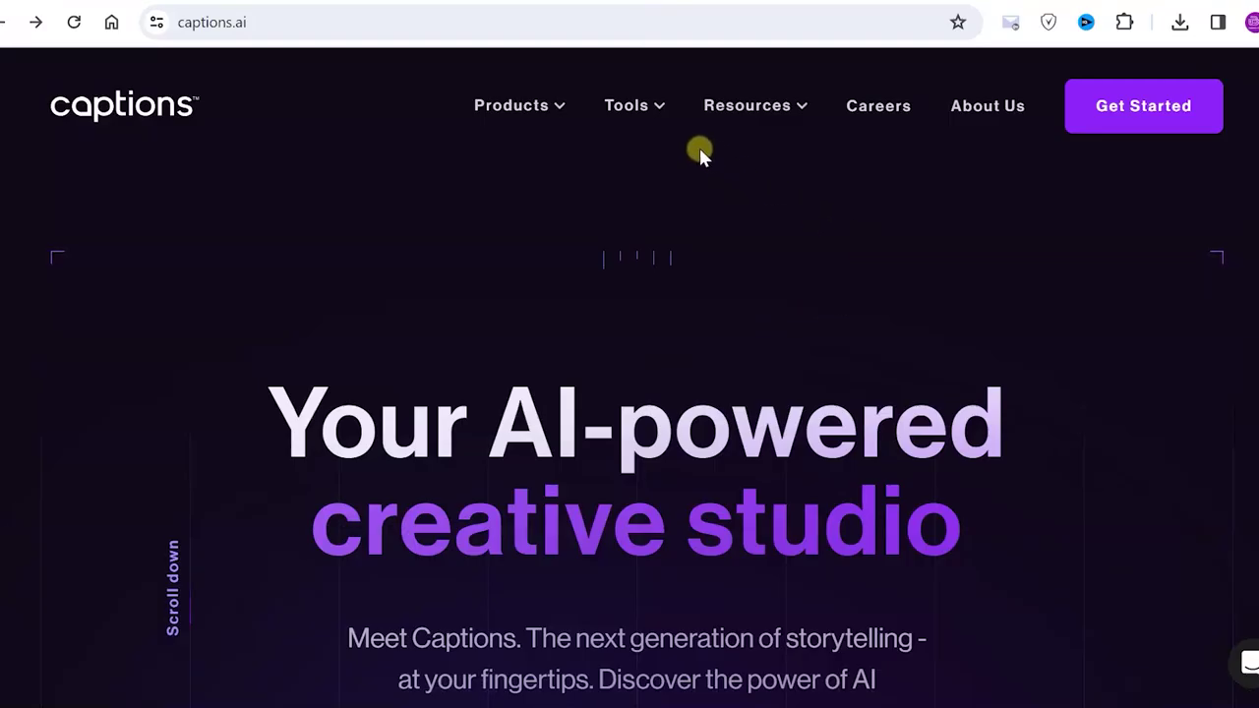
Go to the Add Subtitles page from the Tools menu and scroll down it
{"action": "left_click", "coordinate": [636, 108]}
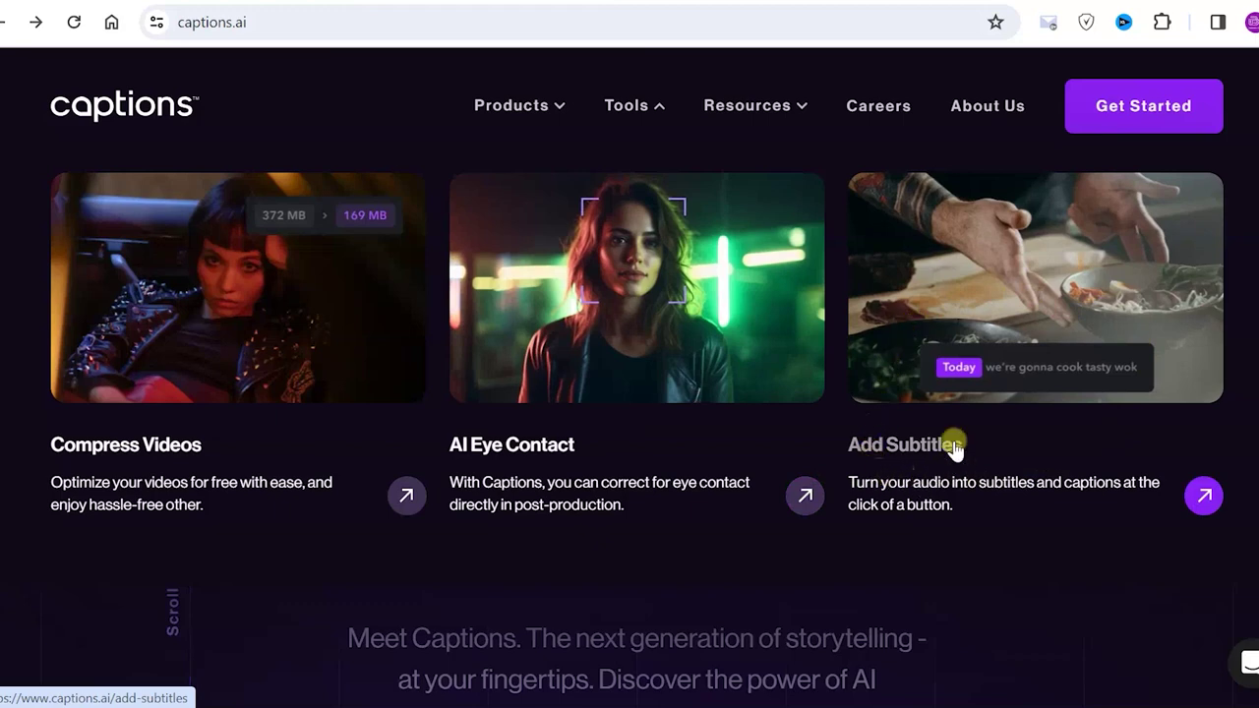
{"action": "left_click", "coordinate": [1201, 497]}
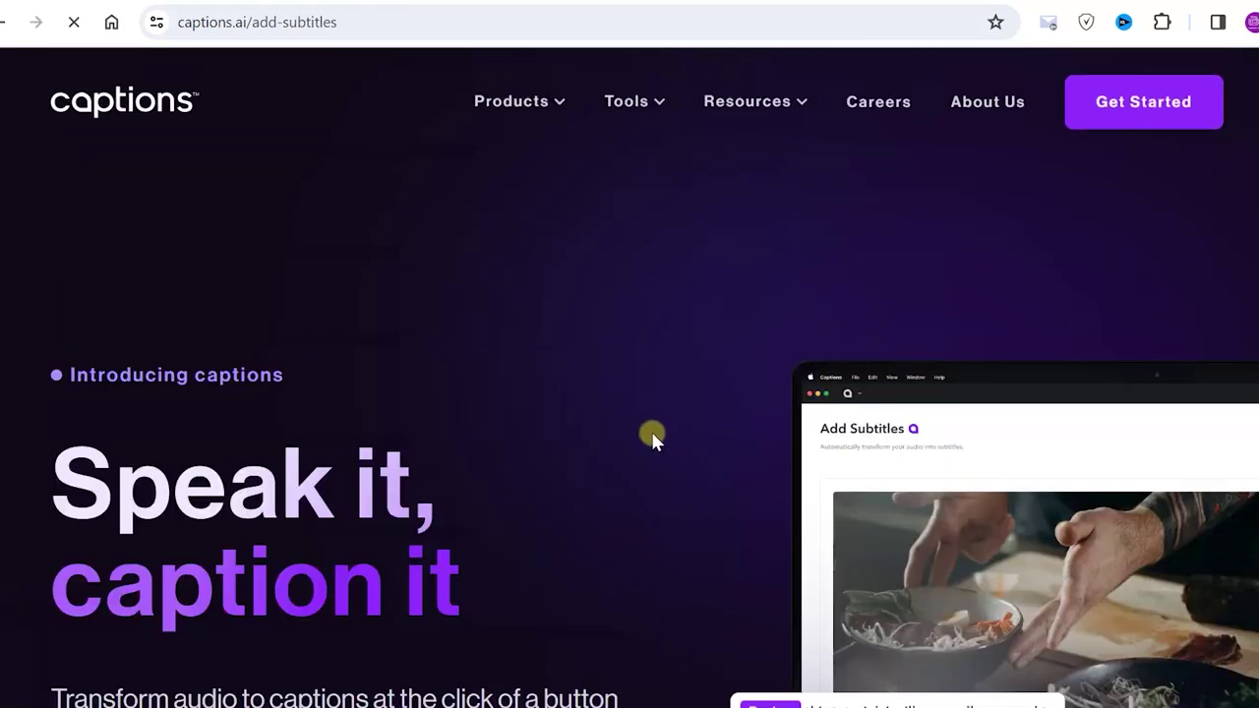
{"action": "scroll", "coordinate": [652, 435], "scroll_direction": "down", "scroll_amount": 3}
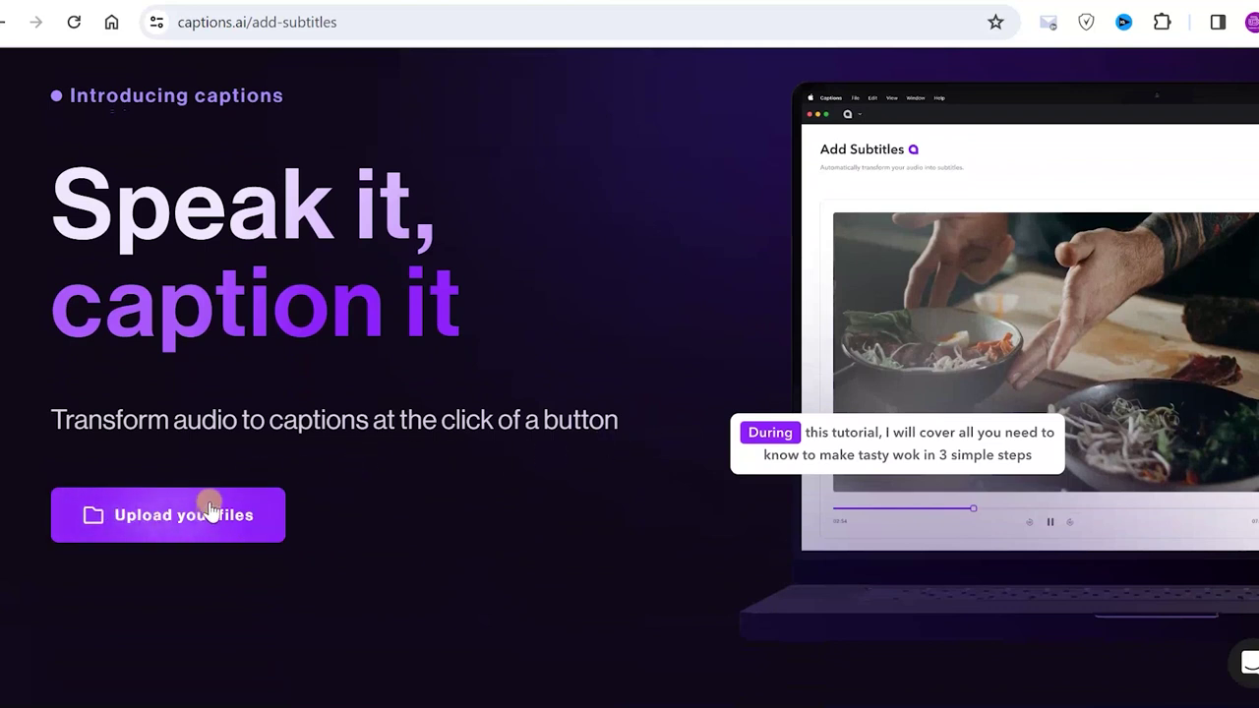
Sign in with Google and upload Captions web.mp4 as a new project
{"action": "left_click", "coordinate": [159, 518]}
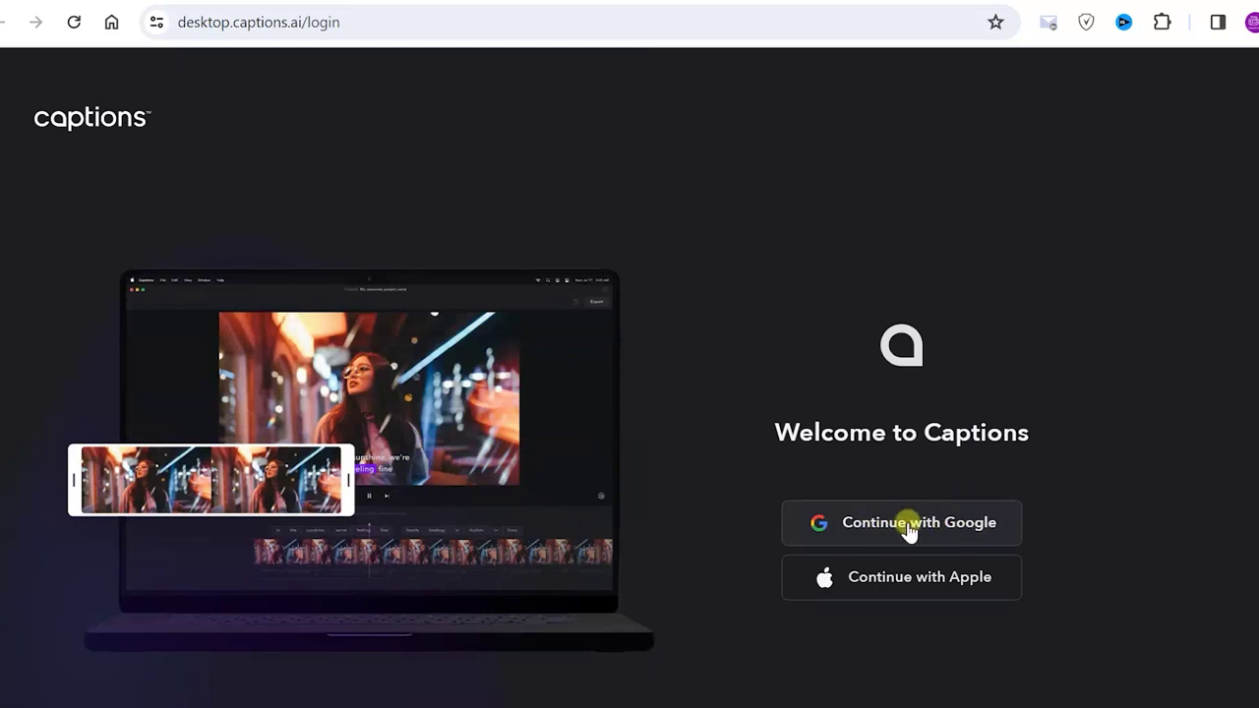
{"action": "left_click", "coordinate": [907, 528]}
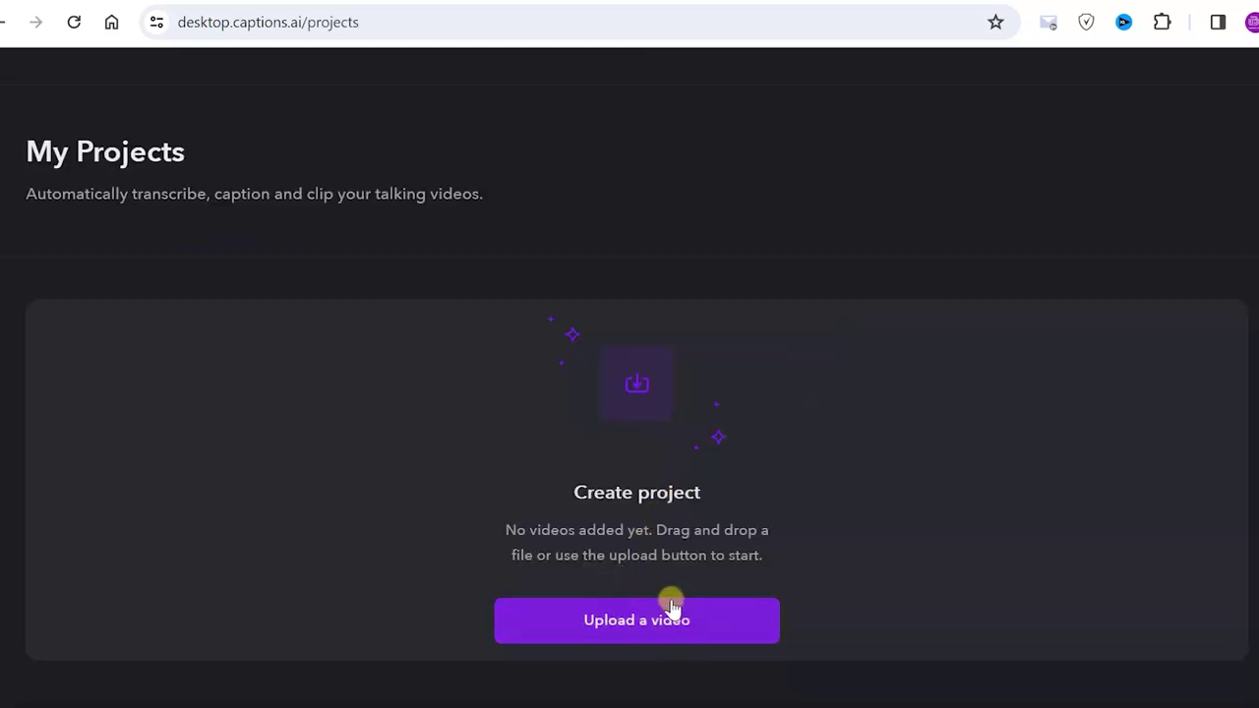
{"action": "left_click", "coordinate": [644, 621]}
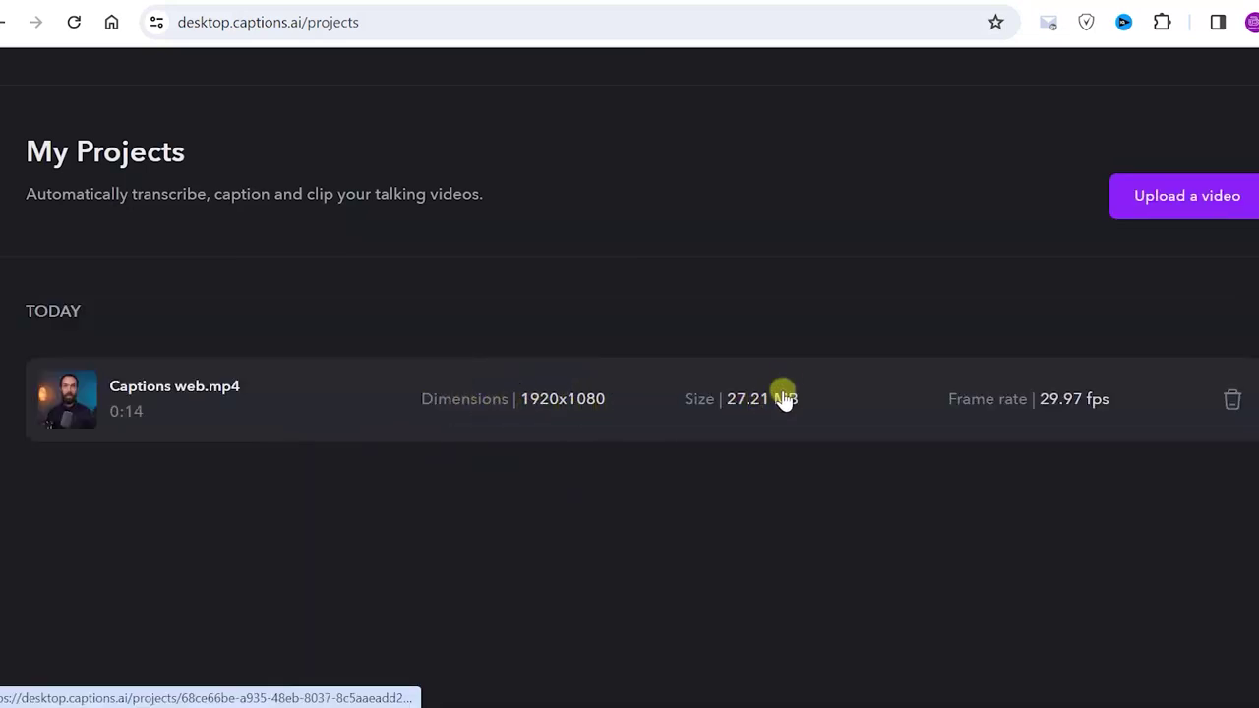
Open the Captions web.mp4 project and set spoken language Русский, translation English
{"action": "left_click", "coordinate": [468, 397]}
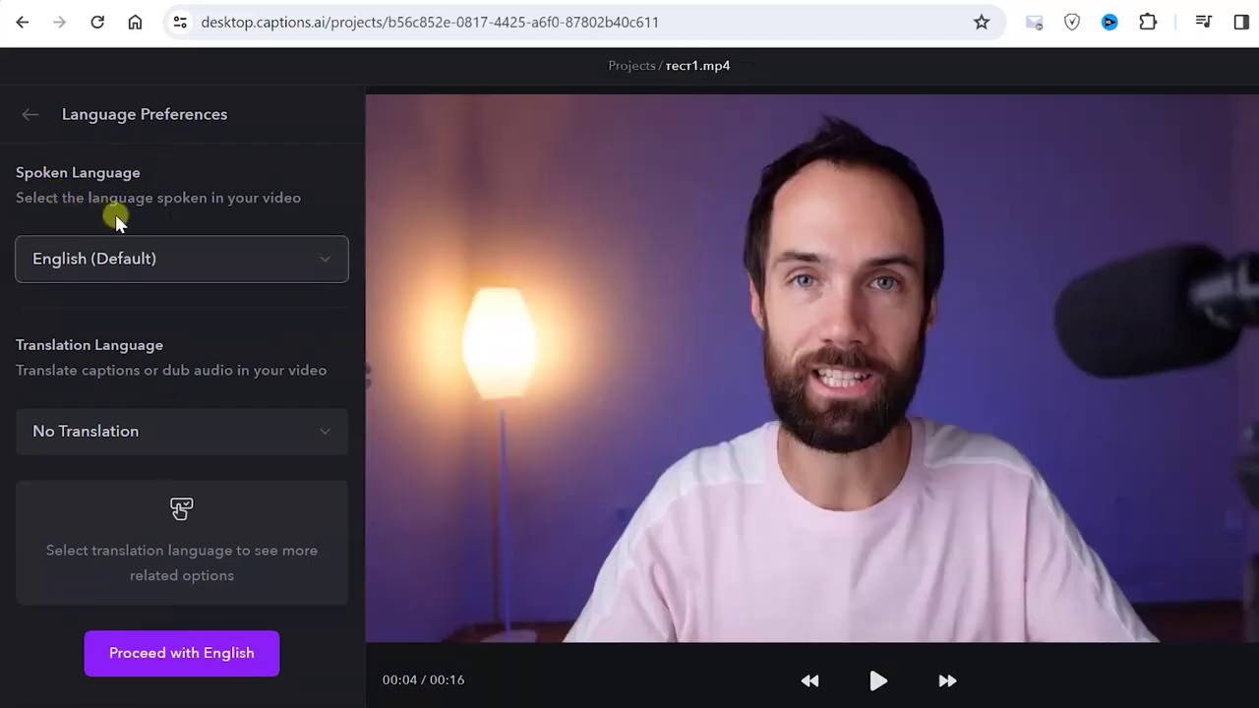
{"action": "left_click", "coordinate": [128, 250]}
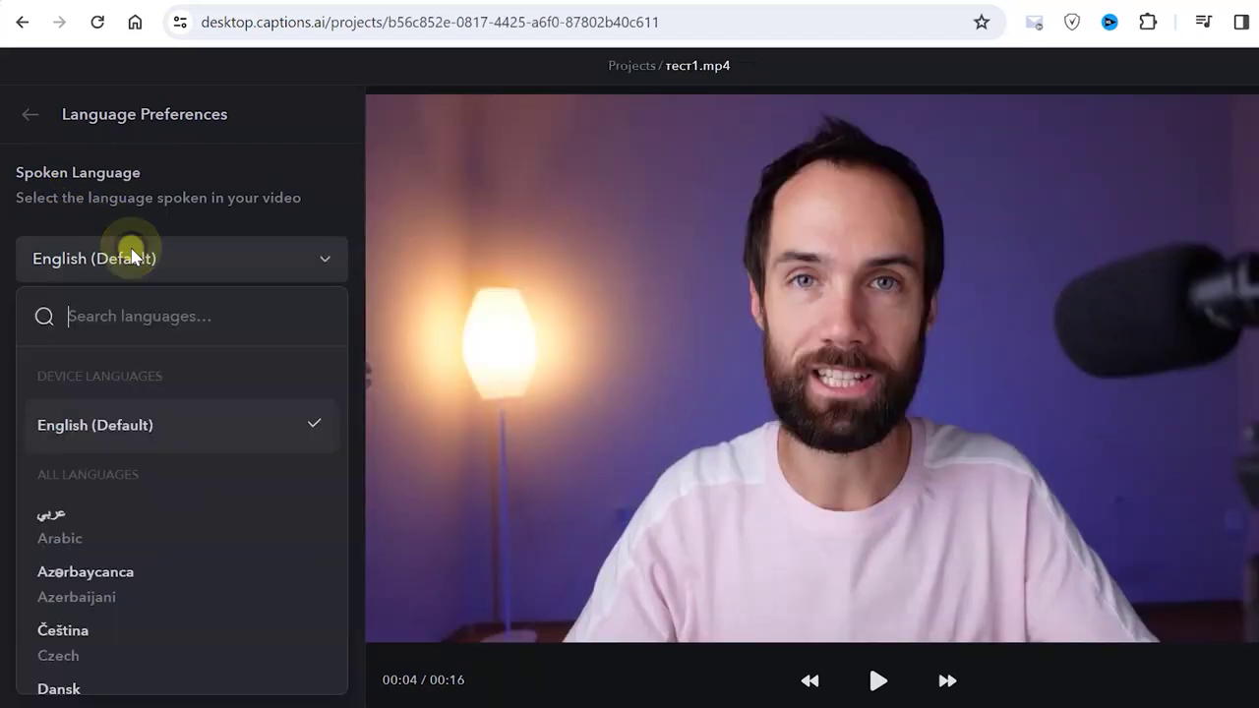
{"action": "type", "text": "ru"}
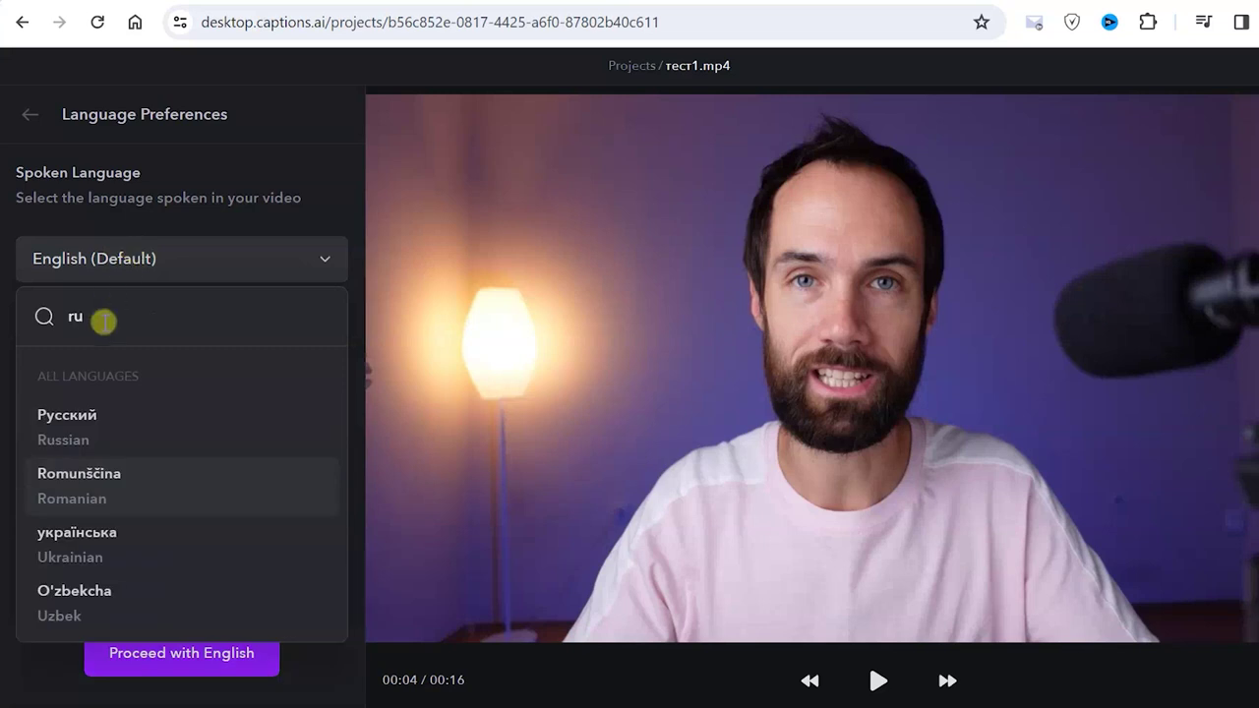
{"action": "left_click", "coordinate": [88, 427]}
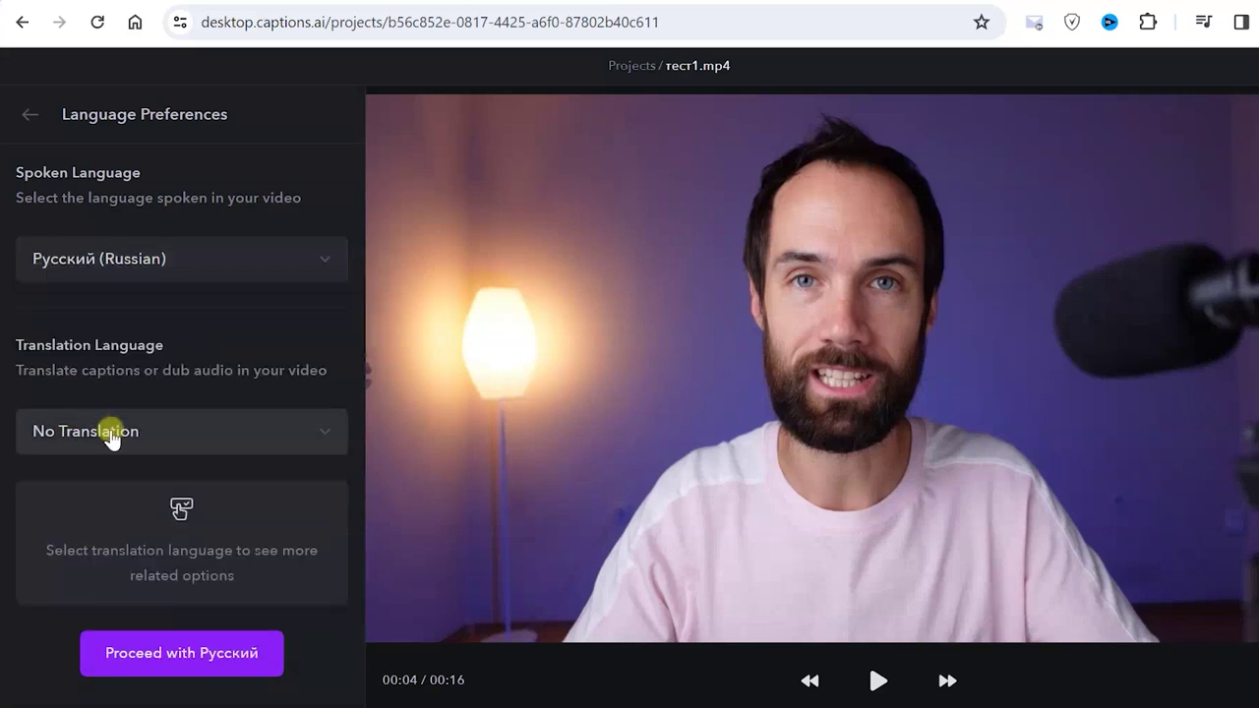
{"action": "left_click", "coordinate": [111, 435]}
{"action": "type", "text": "en"}
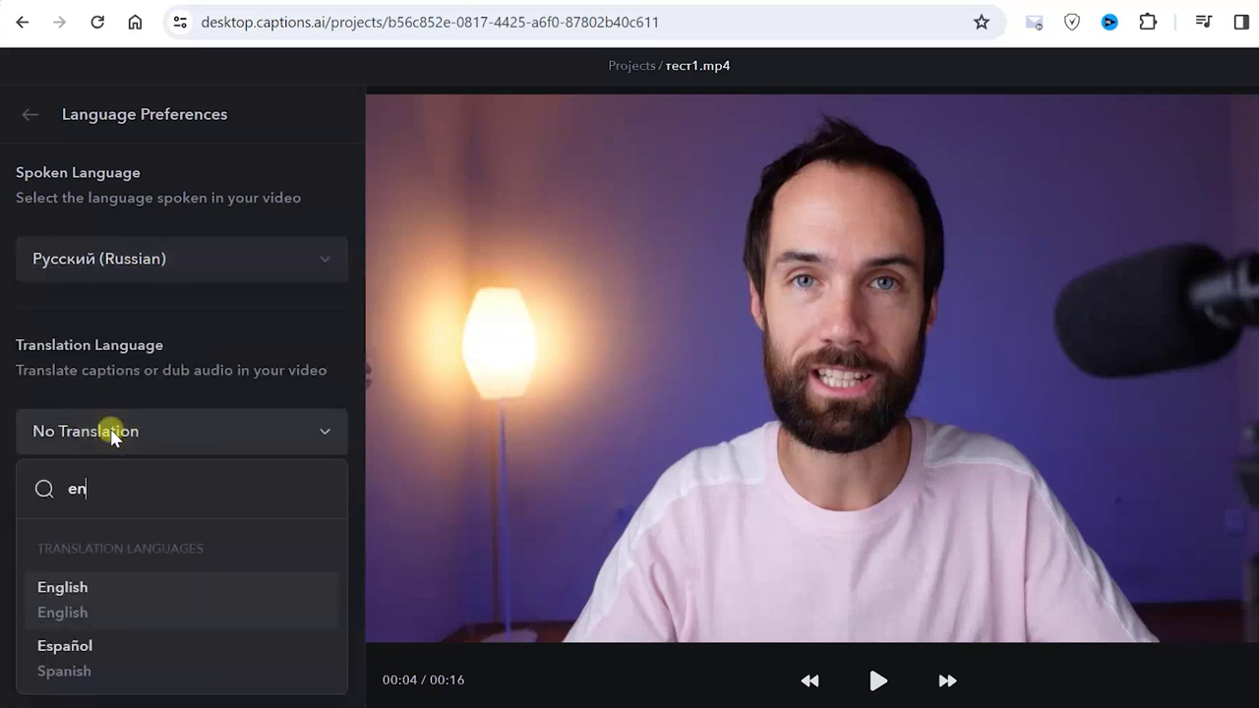
{"action": "left_click", "coordinate": [79, 595]}
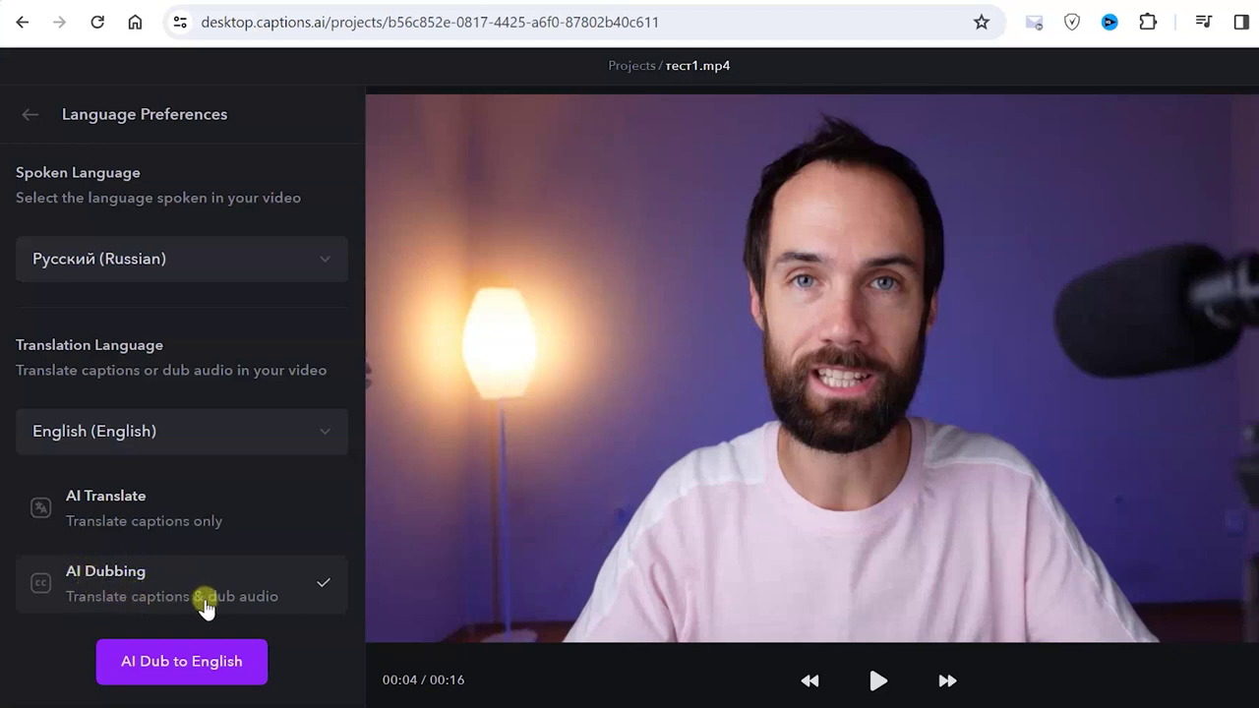
Start AI dubbing into English and move playback forward to the word 'today'
{"action": "left_click", "coordinate": [185, 669]}
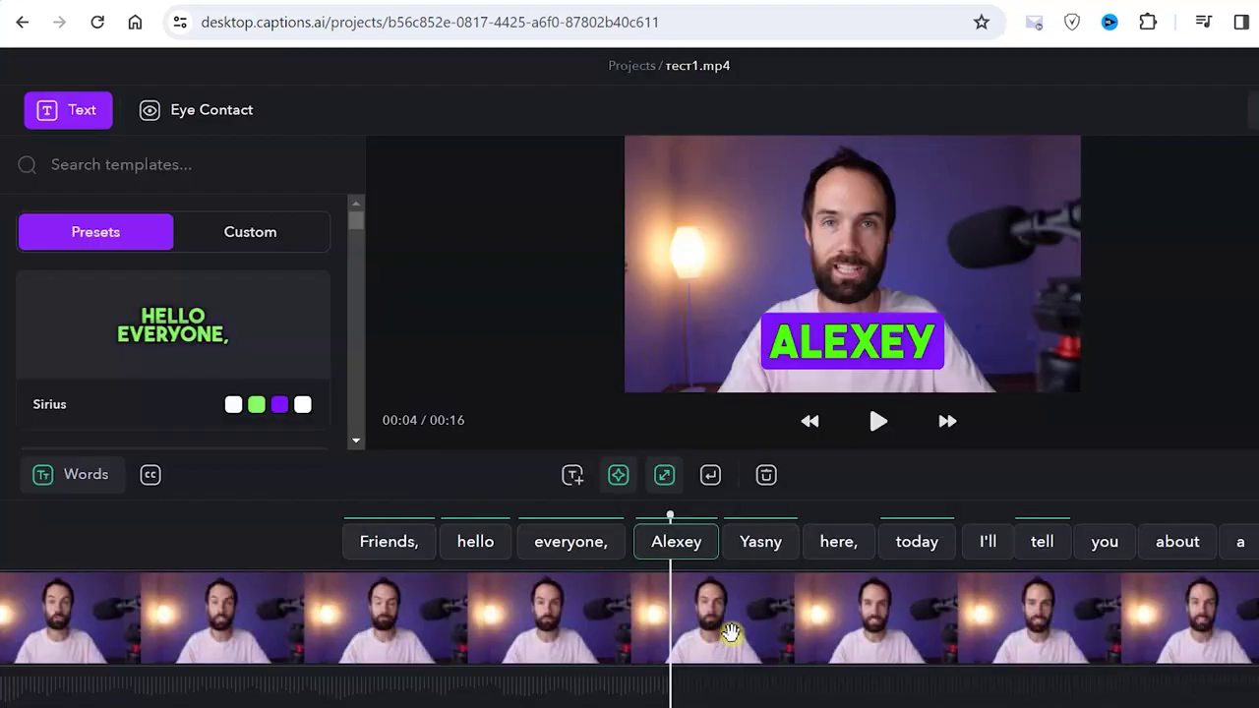
{"action": "left_click_drag", "start_coordinate": [608, 657], "coordinate": [531, 621]}
{"action": "left_click_drag", "start_coordinate": [755, 625], "coordinate": [3, 568]}
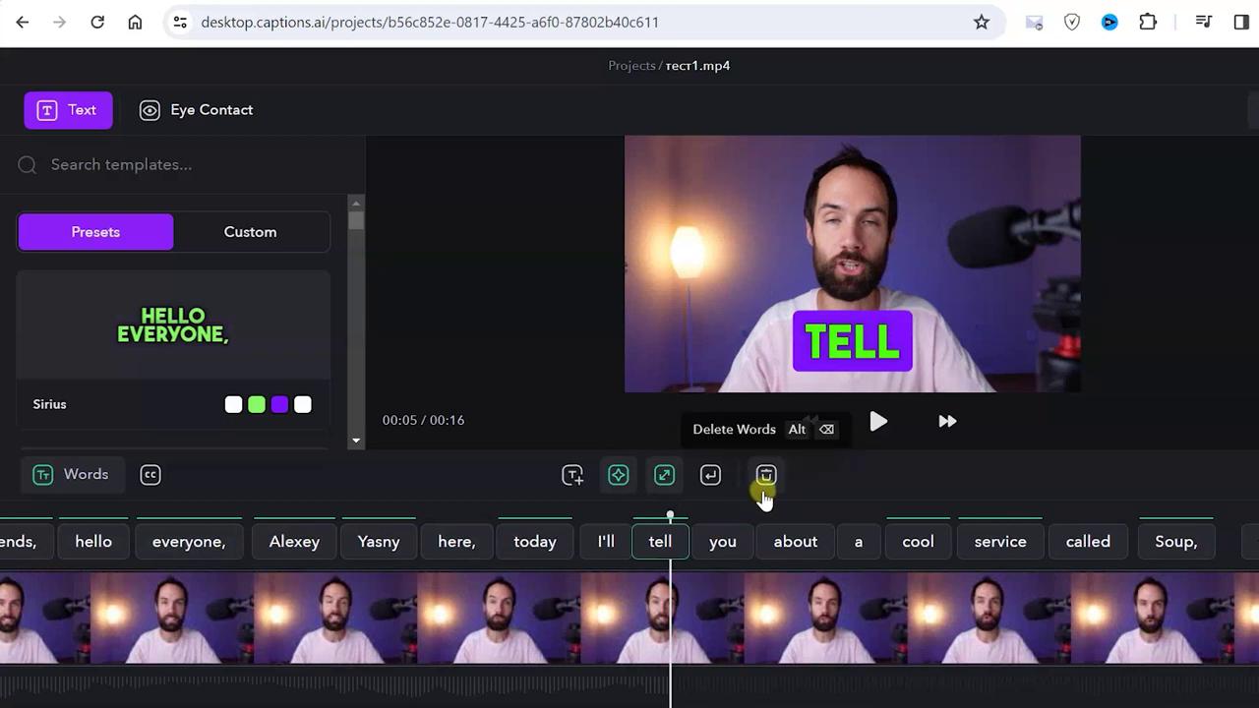
Select the TELL caption on the video and enlarge its box
{"action": "left_click", "coordinate": [858, 341]}
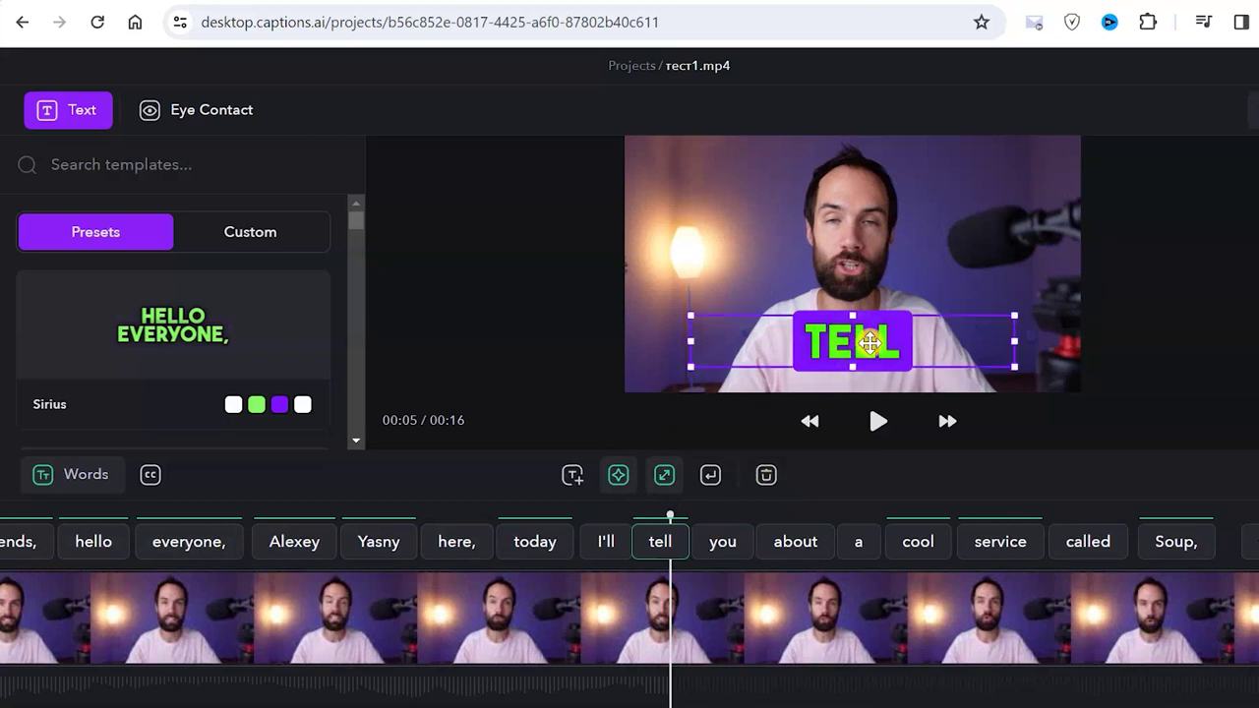
{"action": "mouse_move", "coordinate": [869, 342]}
{"action": "left_mouse_down"}
{"action": "mouse_move", "coordinate": [798, 327]}
{"action": "mouse_move", "coordinate": [811, 345]}
{"action": "mouse_move", "coordinate": [876, 339]}
{"action": "left_mouse_up"}
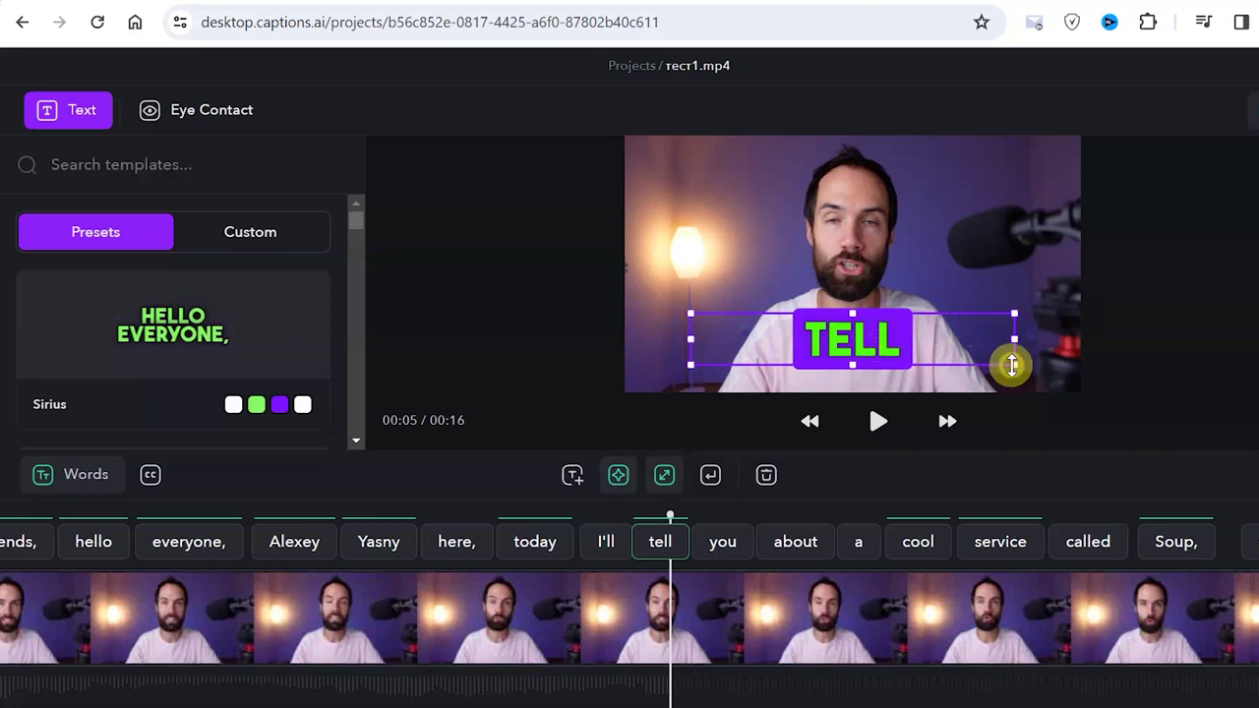
{"action": "left_click_drag", "start_coordinate": [1008, 365], "coordinate": [962, 370]}
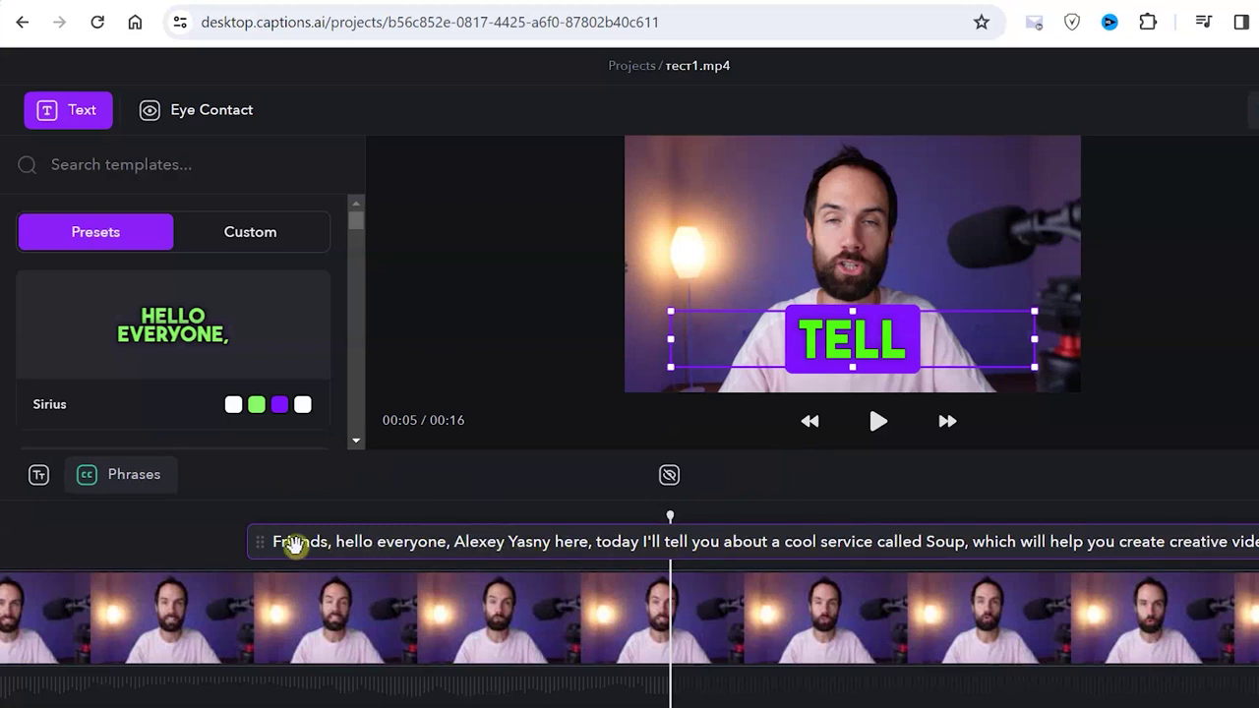
{"action": "left_click", "coordinate": [675, 476]}
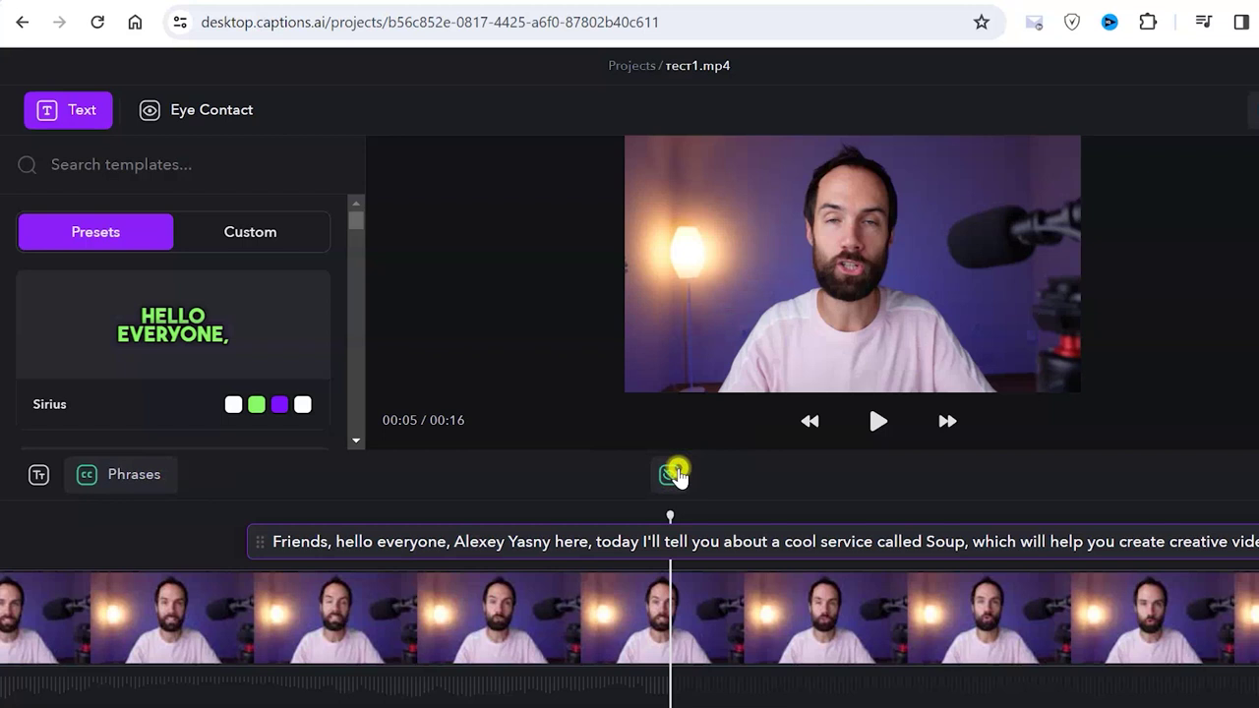
{"action": "left_click", "coordinate": [675, 476]}
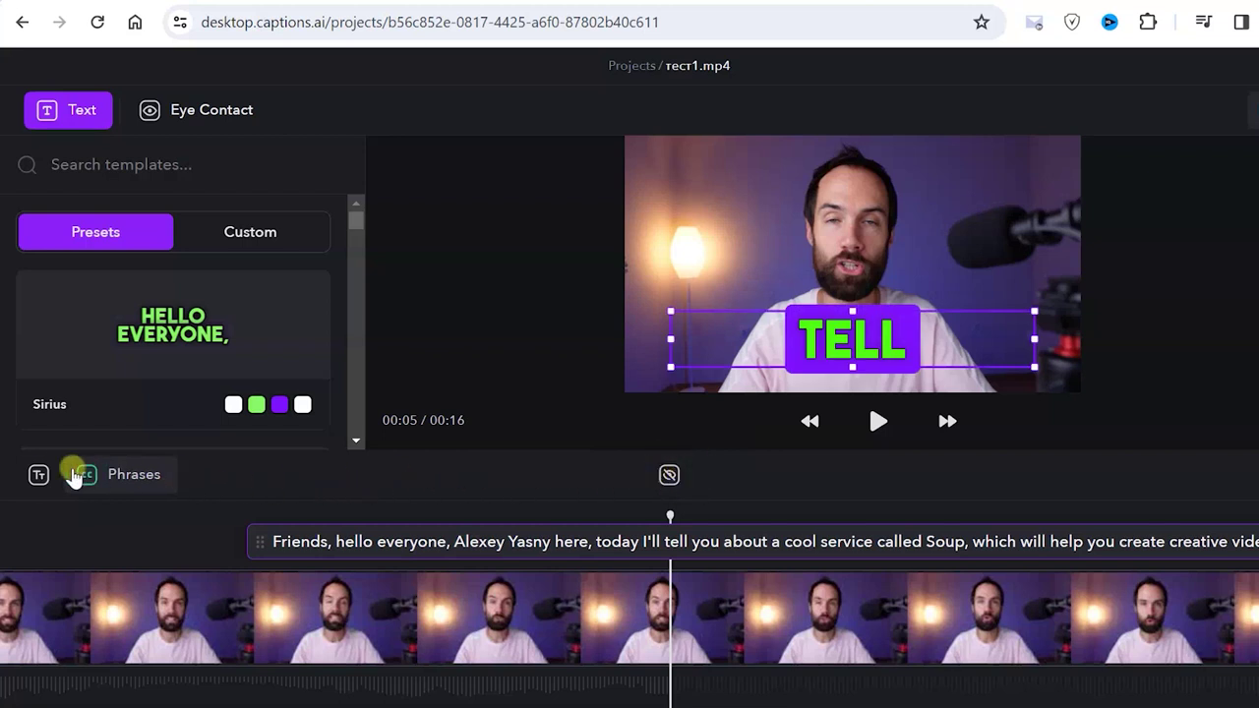
{"action": "left_click", "coordinate": [39, 473]}
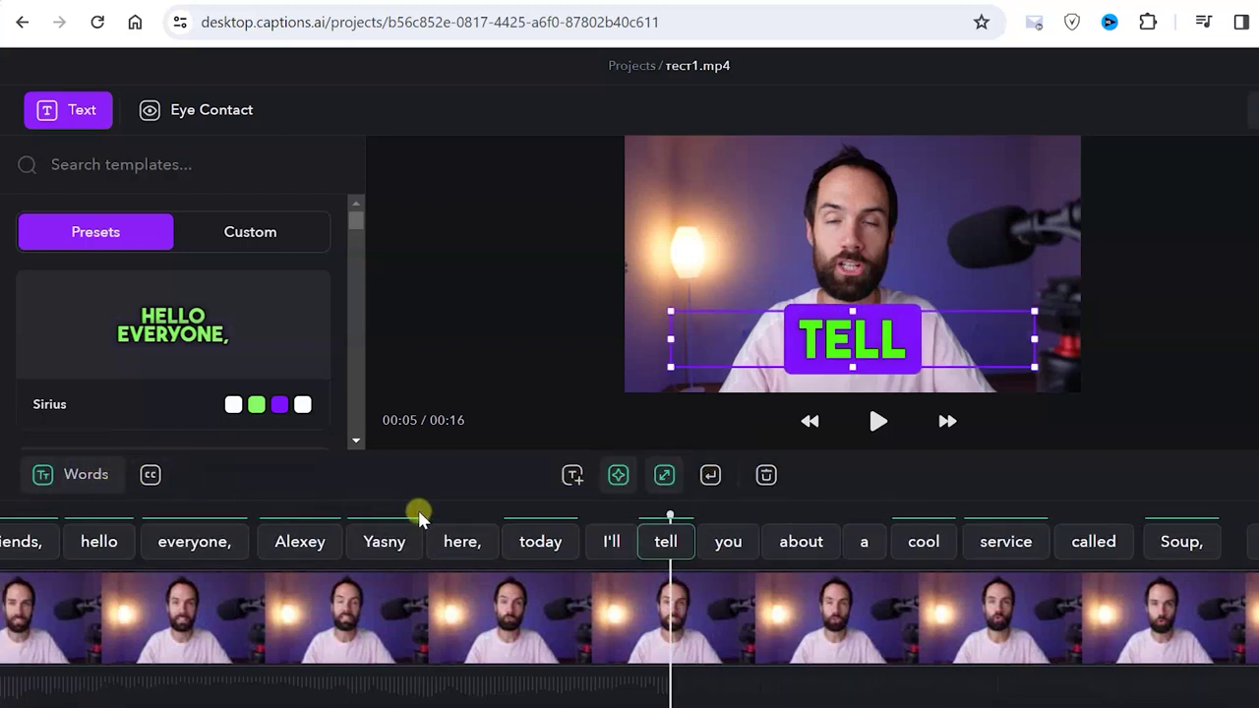
Change the word 'tell' to 'tellad' and delete the extra empty word block
{"action": "left_click", "coordinate": [572, 474]}
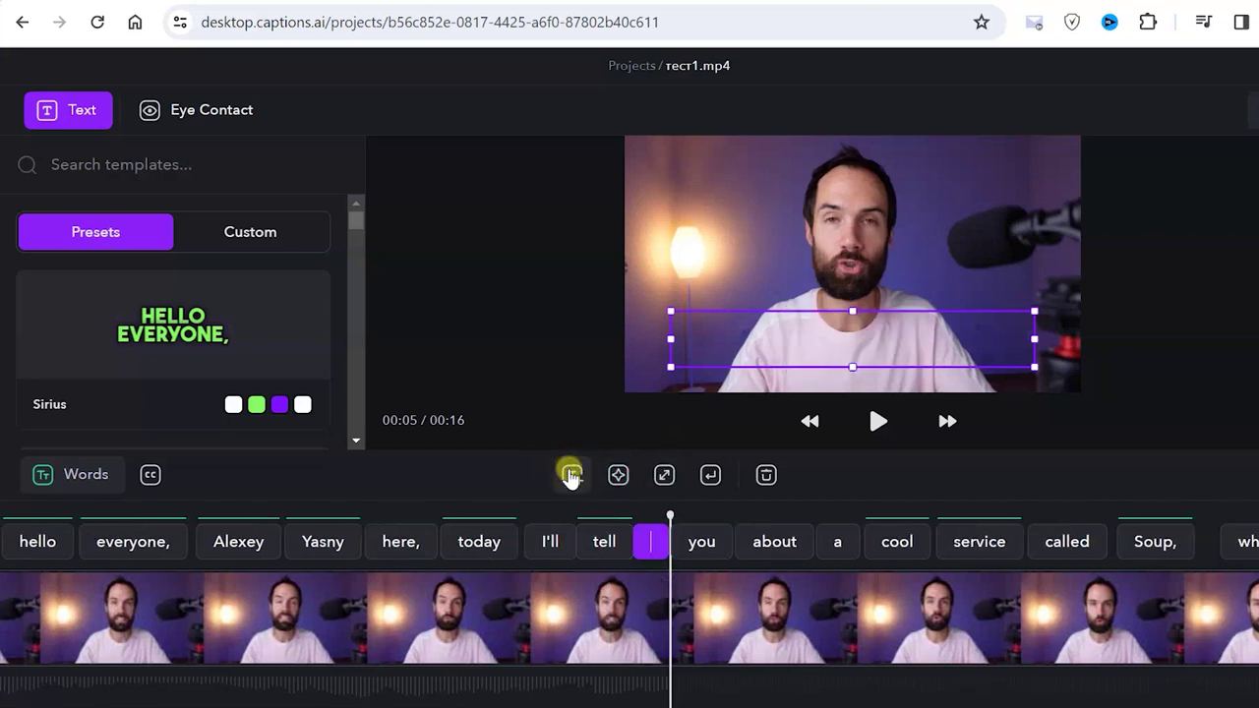
{"action": "left_click", "coordinate": [621, 544]}
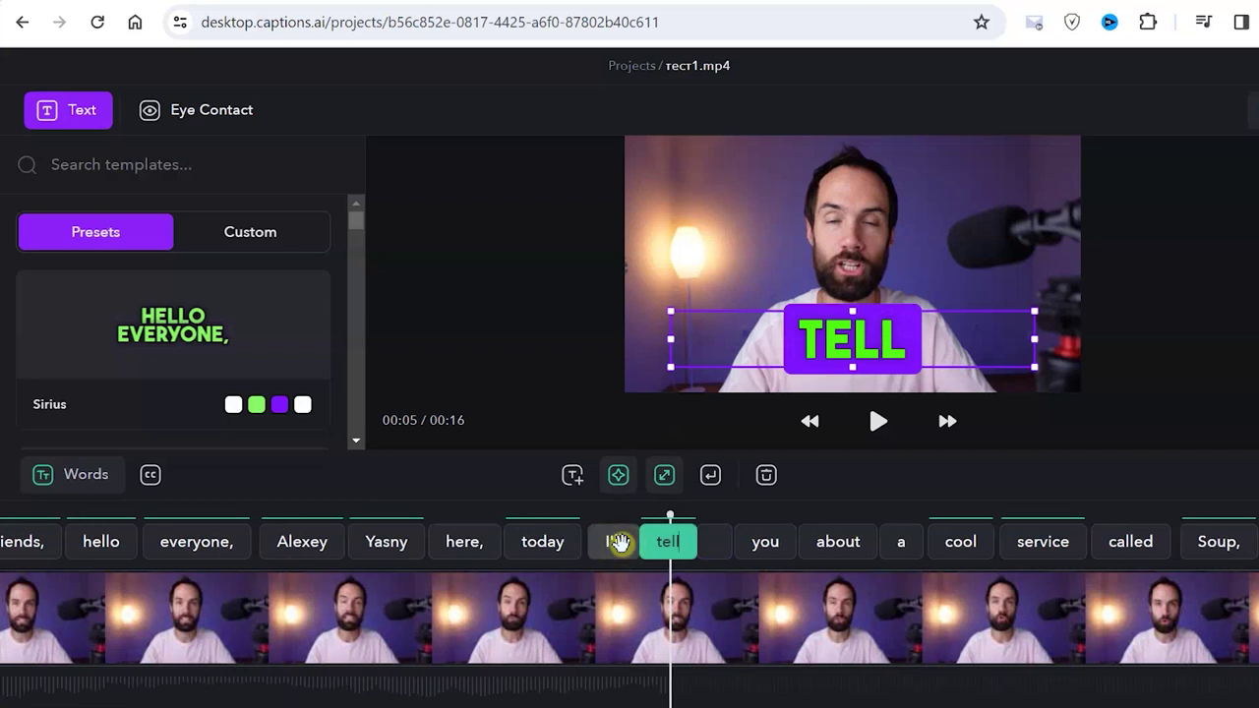
{"action": "type", "text": "ad"}
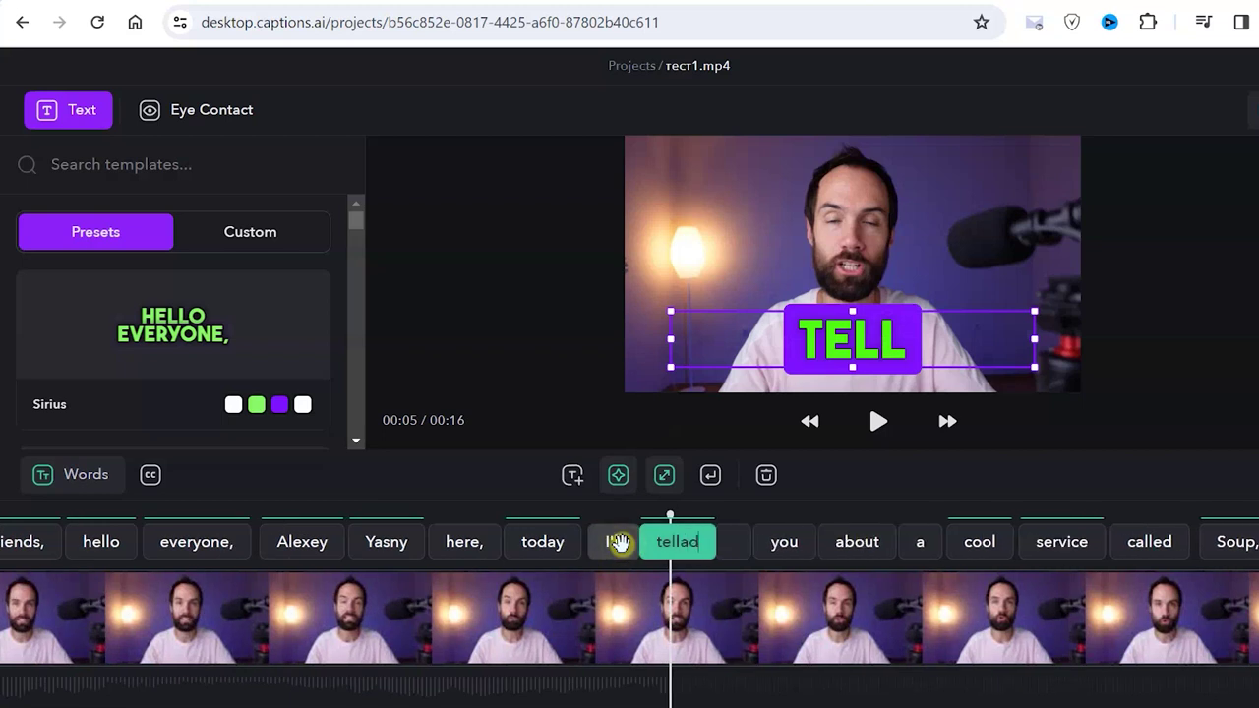
{"action": "left_click", "coordinate": [765, 475]}
{"action": "left_click", "coordinate": [688, 440]}
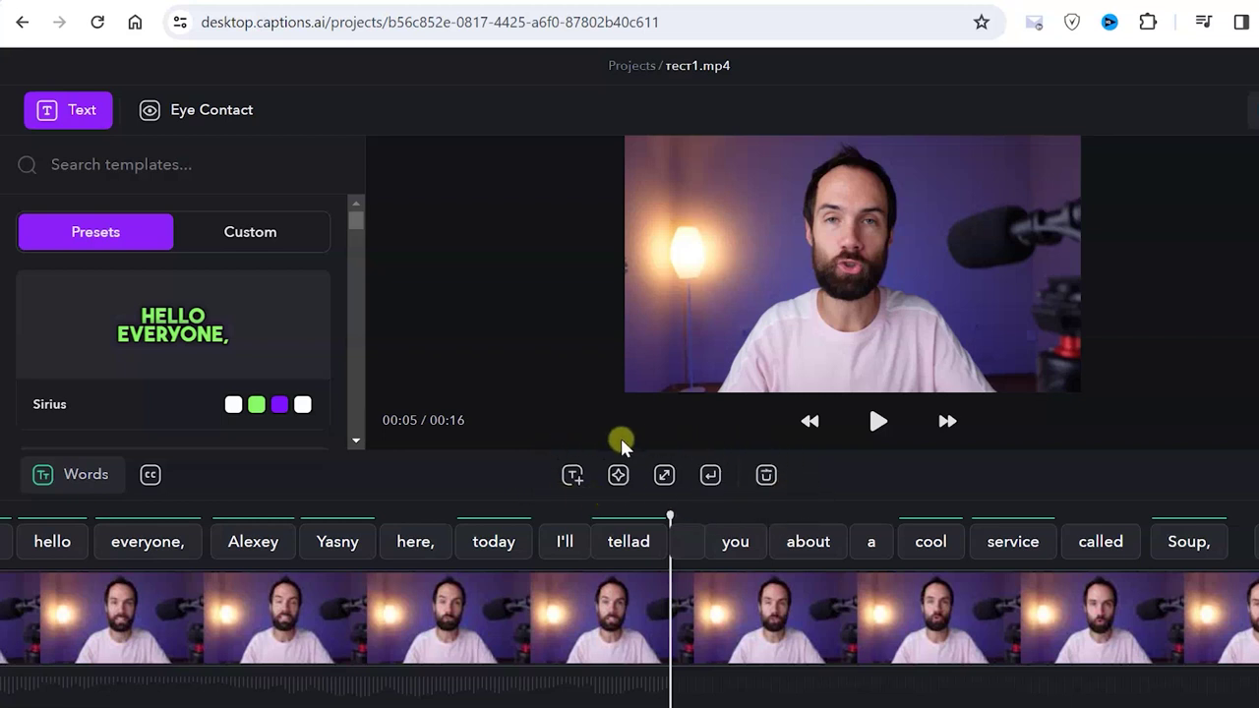
Insert a new caption word 'df' before 'you'
{"action": "left_click", "coordinate": [683, 543]}
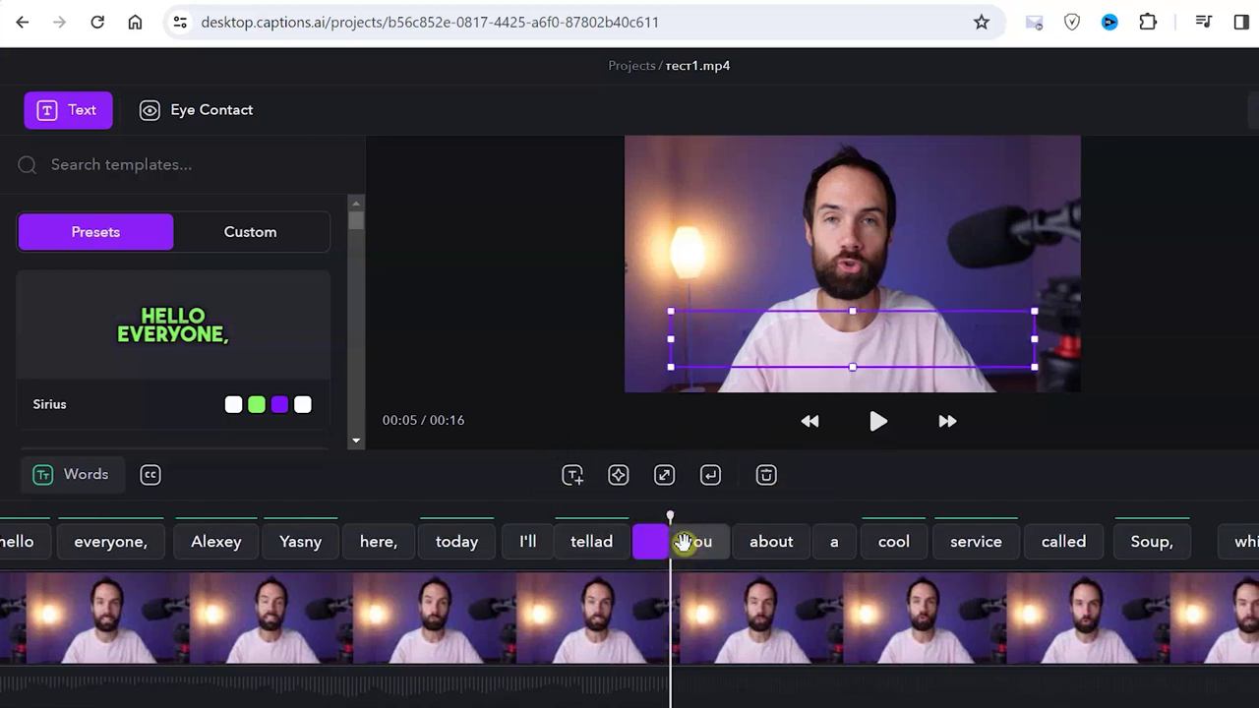
{"action": "type", "text": "df"}
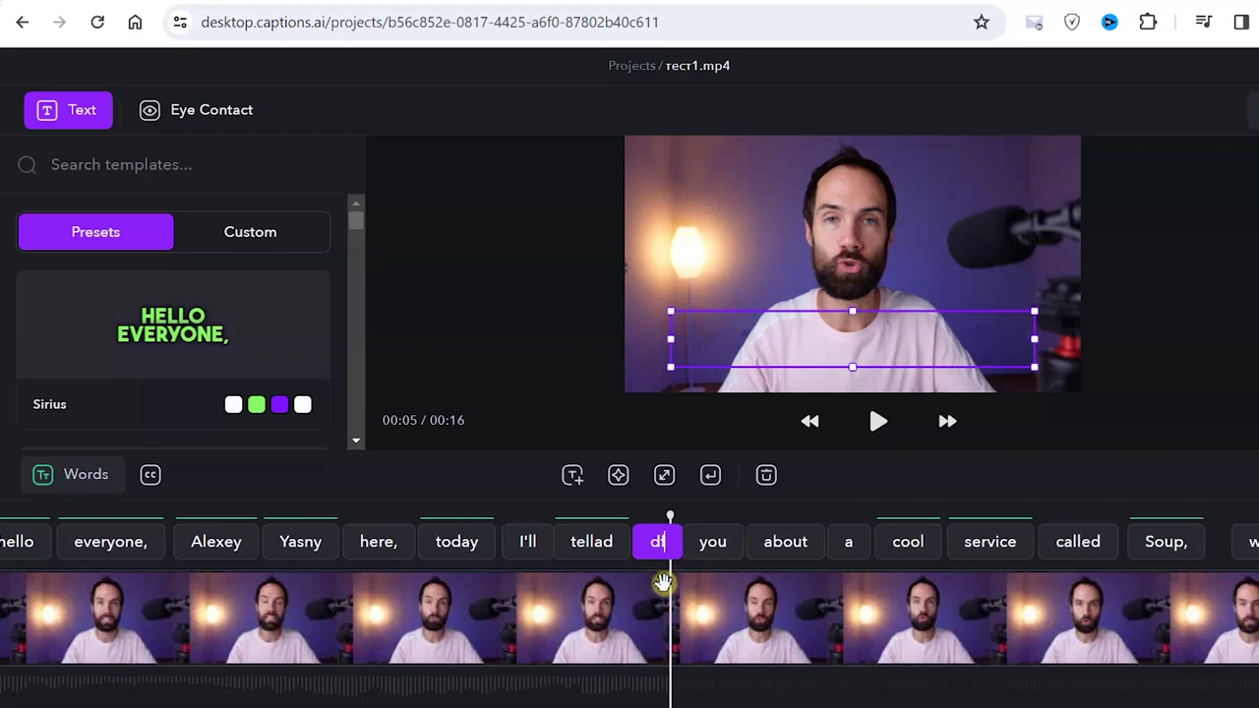
{"action": "key", "text": "Return"}
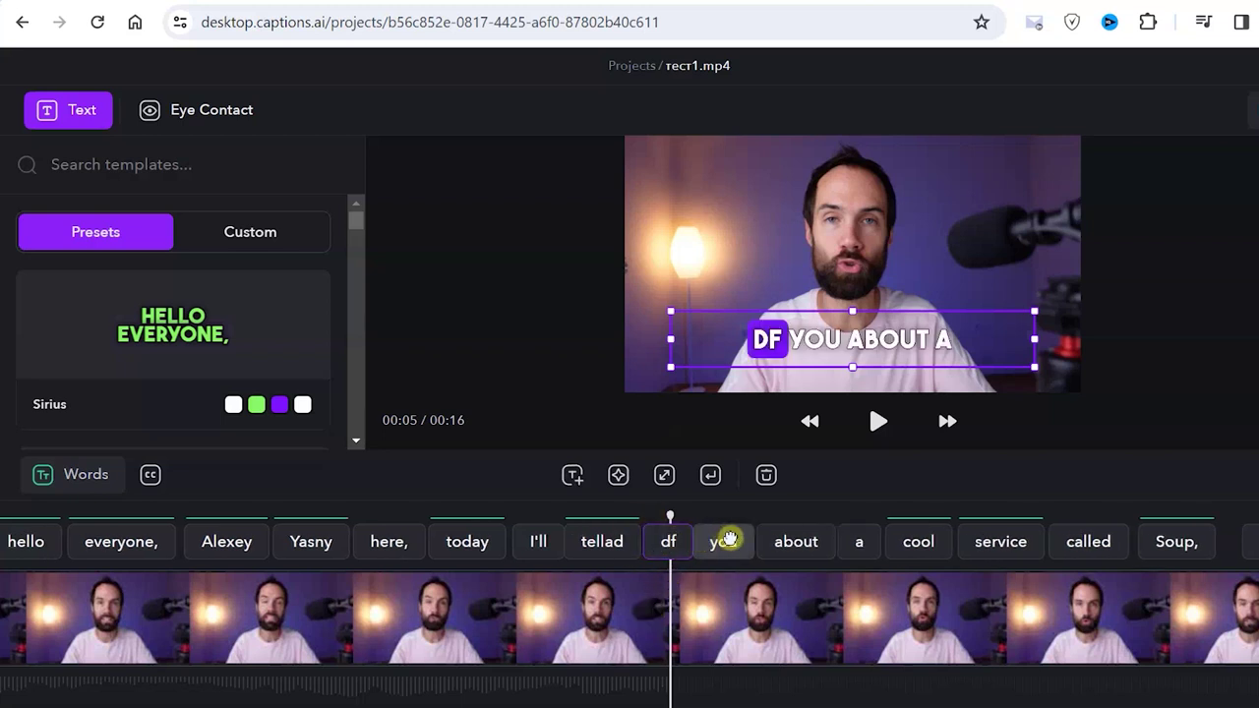
{"action": "left_click", "coordinate": [643, 601]}
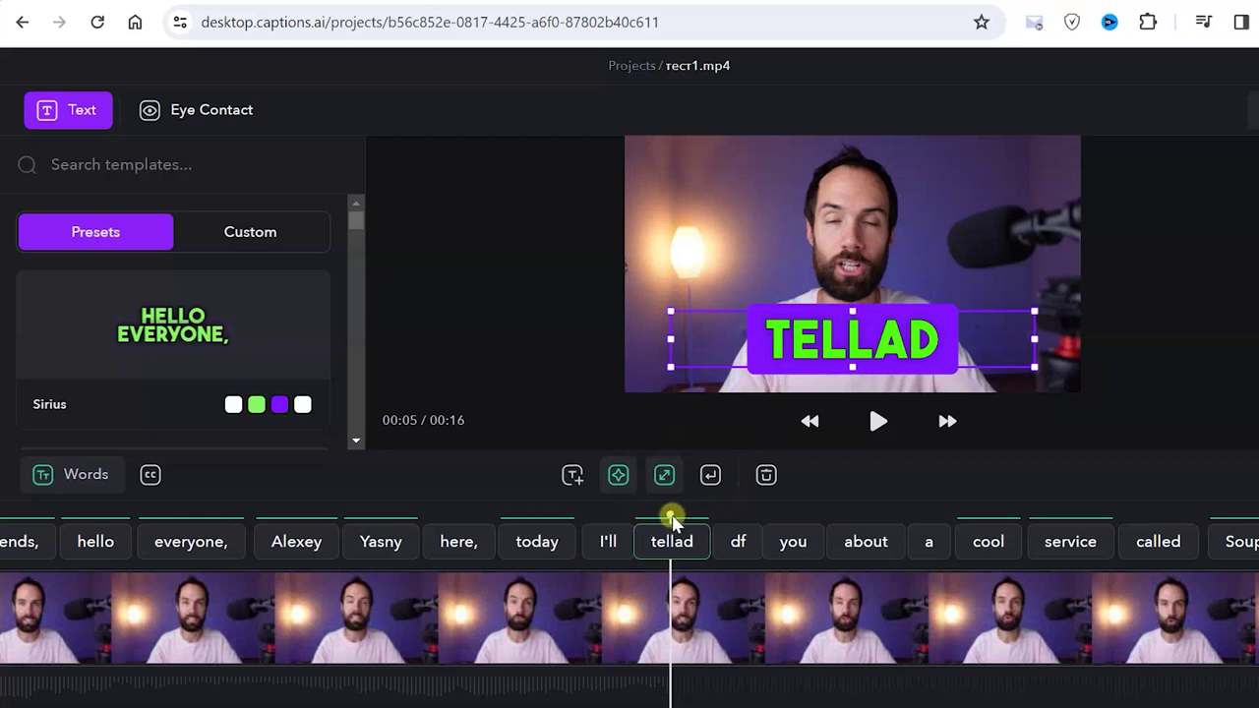
Make the caption words 'today' and 'here,' extra large with green highlight
{"action": "left_click_drag", "start_coordinate": [679, 519], "coordinate": [665, 541]}
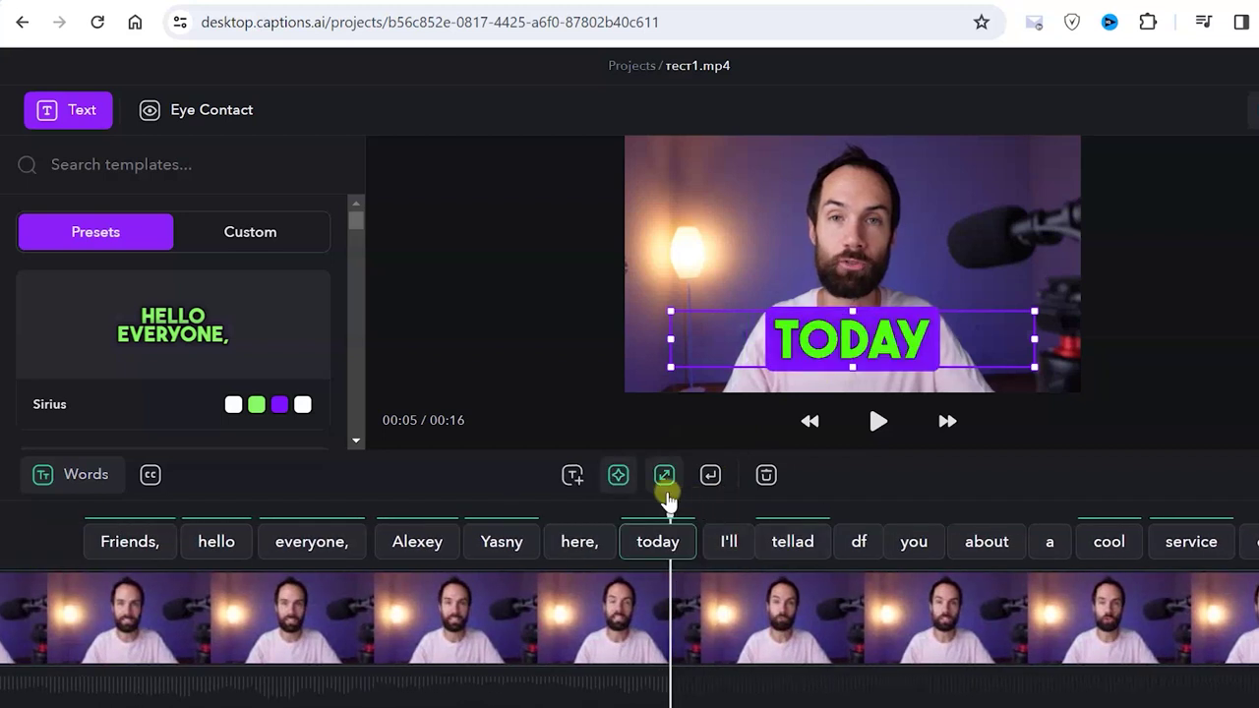
{"action": "left_click", "coordinate": [620, 476]}
{"action": "left_click", "coordinate": [664, 475]}
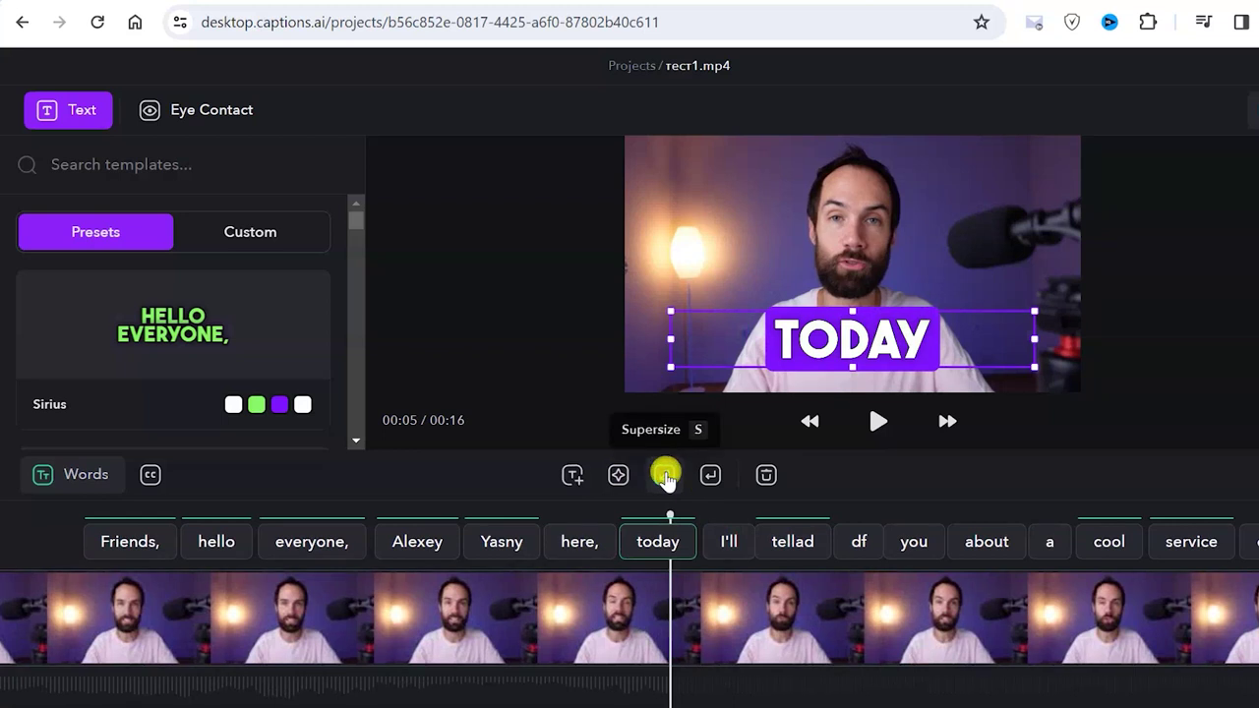
{"action": "left_click", "coordinate": [664, 475]}
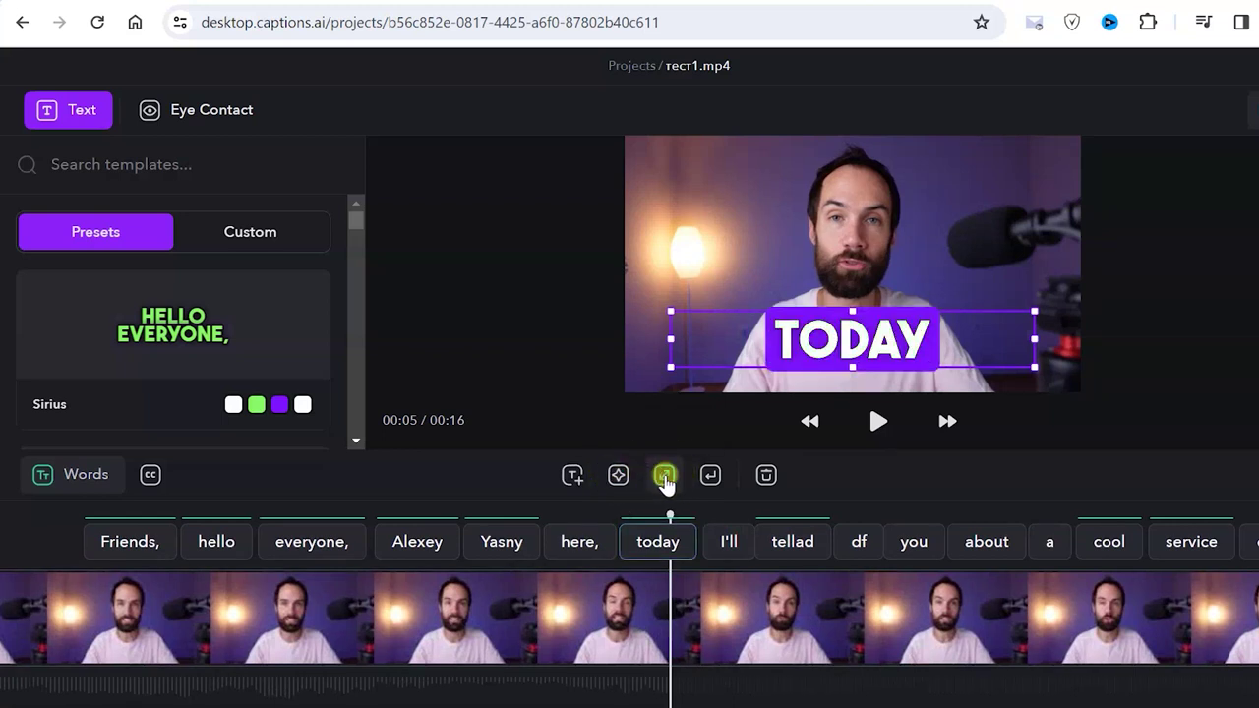
{"action": "left_click", "coordinate": [664, 475]}
{"action": "left_click", "coordinate": [664, 475]}
{"action": "left_click", "coordinate": [617, 475]}
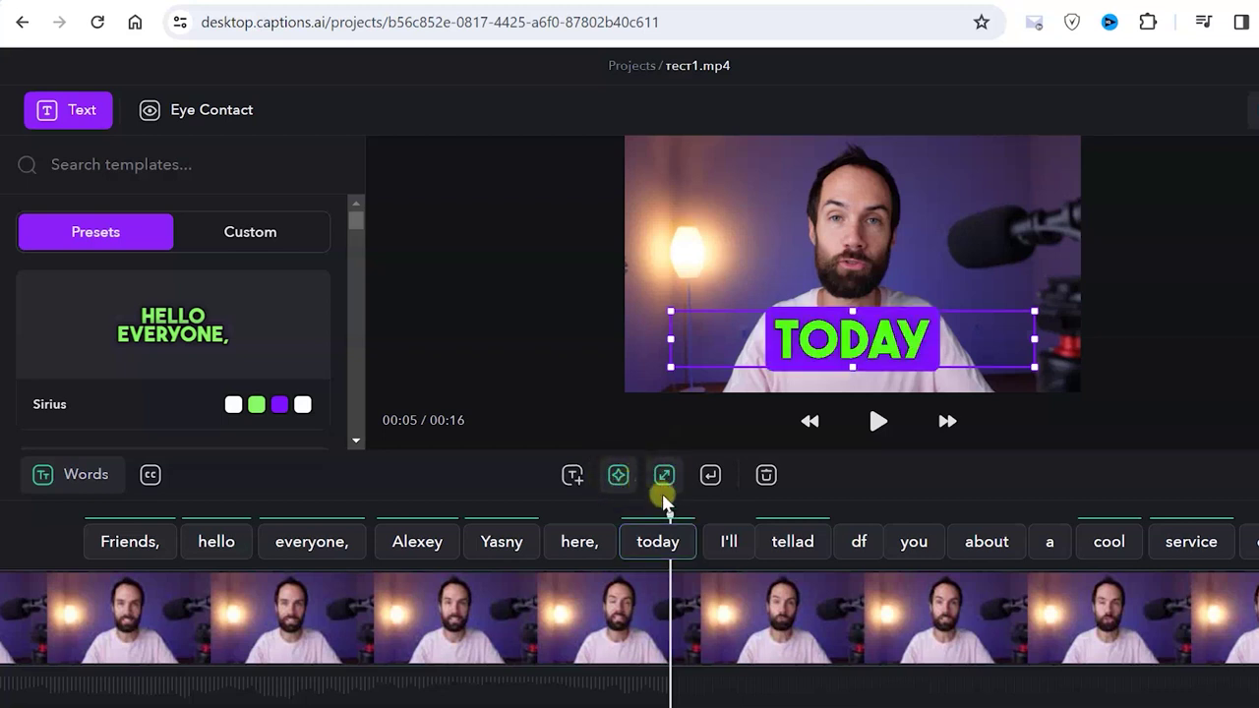
{"action": "left_click_drag", "start_coordinate": [682, 587], "coordinate": [914, 564]}
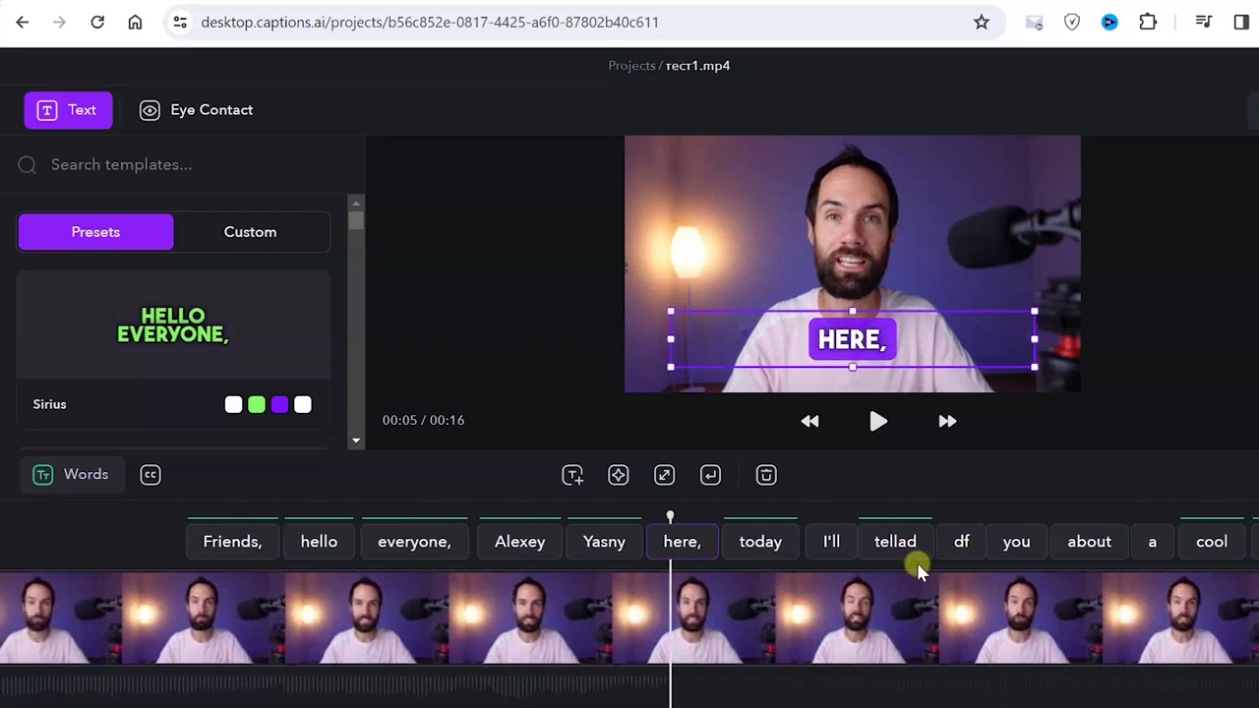
{"action": "left_click", "coordinate": [665, 477]}
{"action": "left_click", "coordinate": [616, 475]}
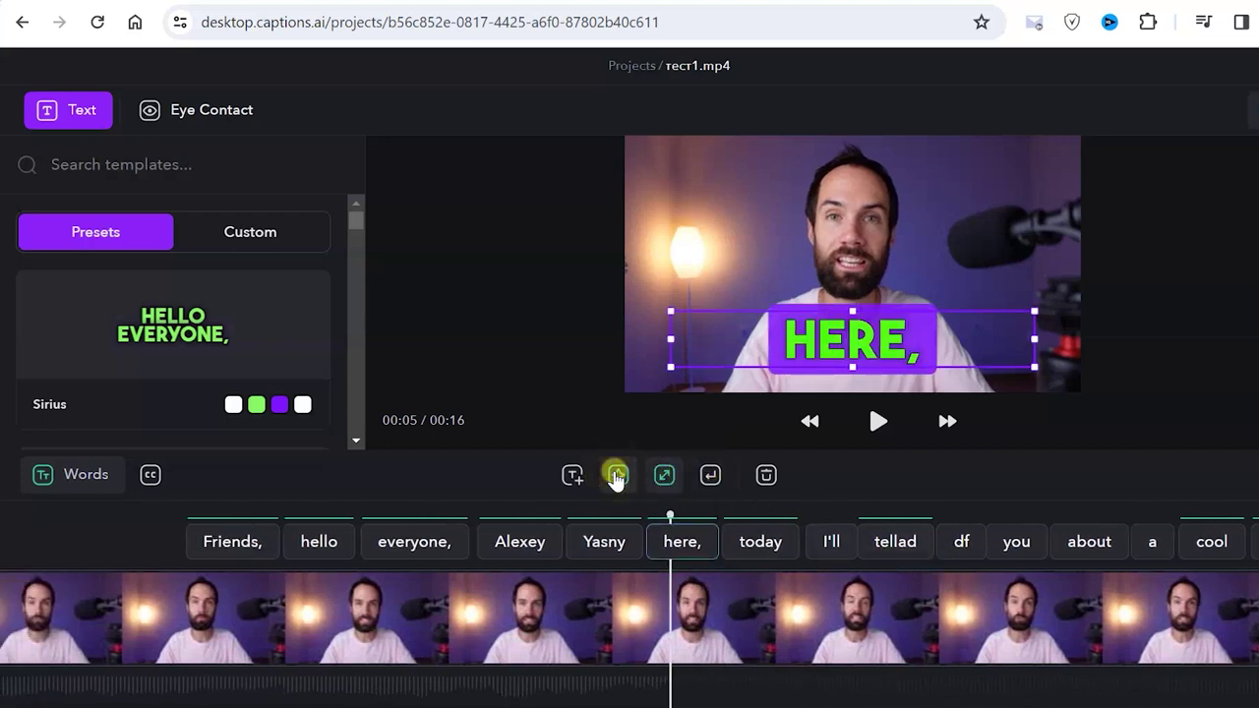
Set a line break, then a page break, at the word 'here,'
{"action": "left_click", "coordinate": [709, 477]}
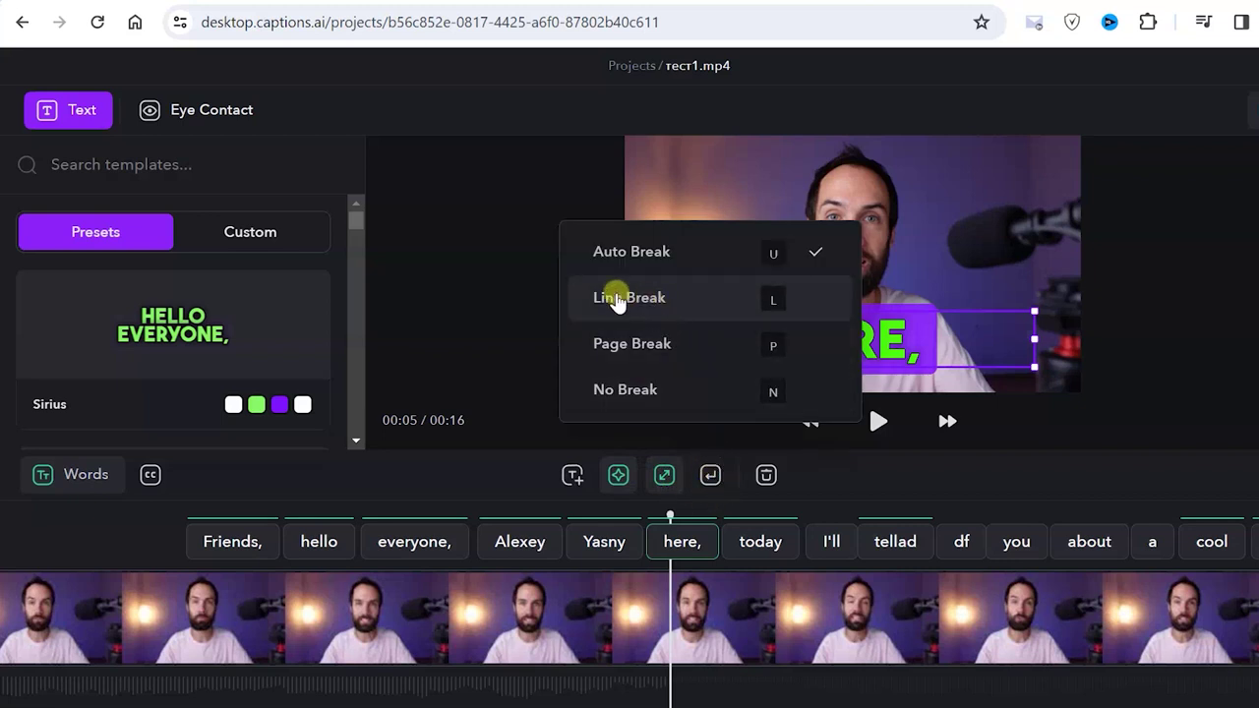
{"action": "left_click", "coordinate": [648, 299]}
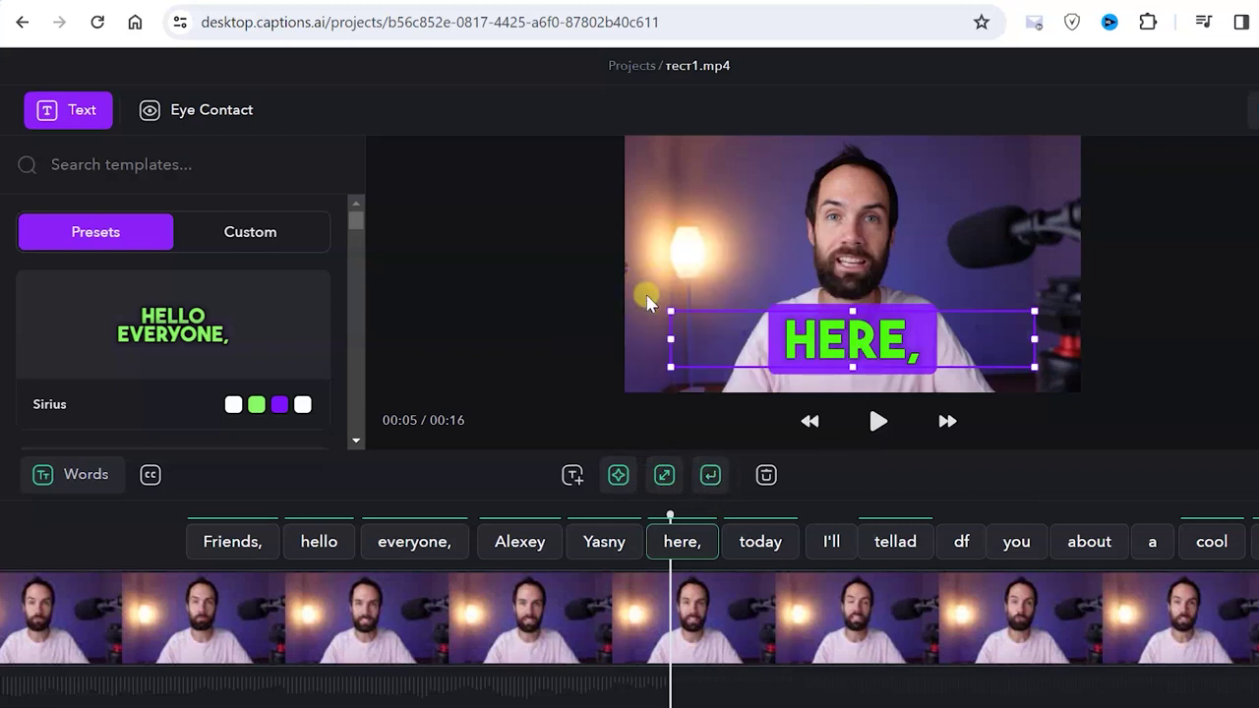
{"action": "left_click", "coordinate": [710, 477]}
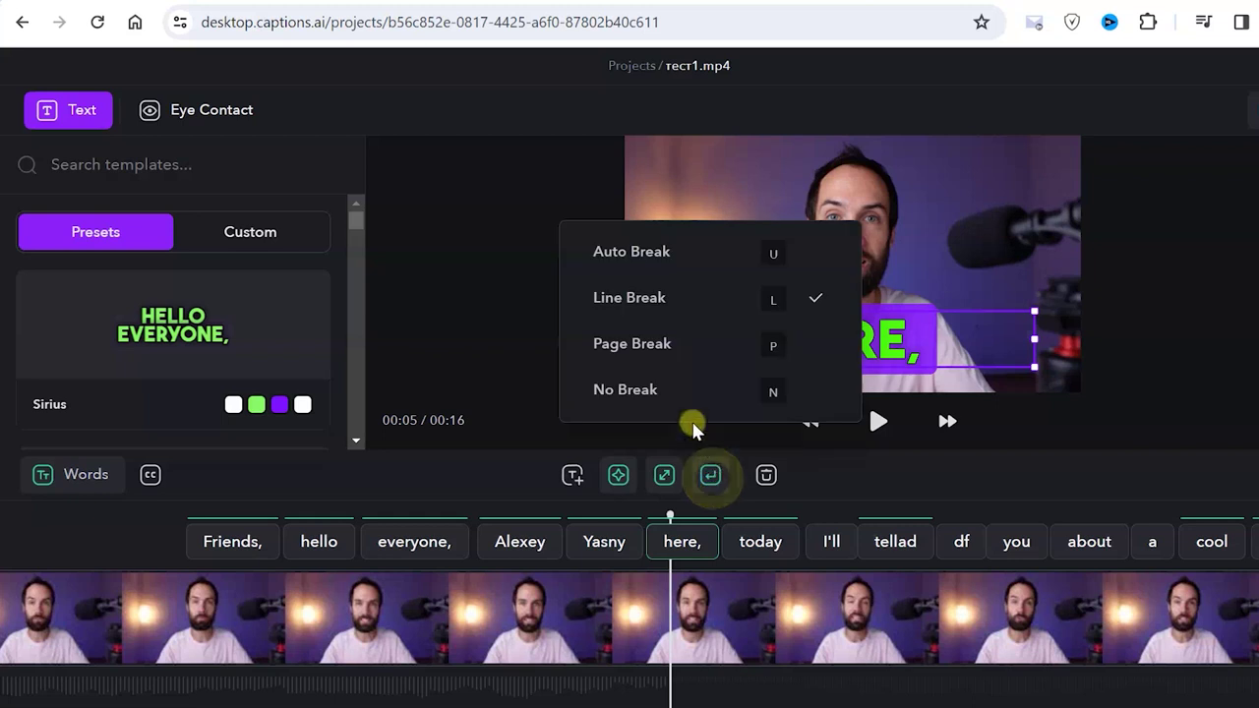
{"action": "left_click", "coordinate": [646, 341]}
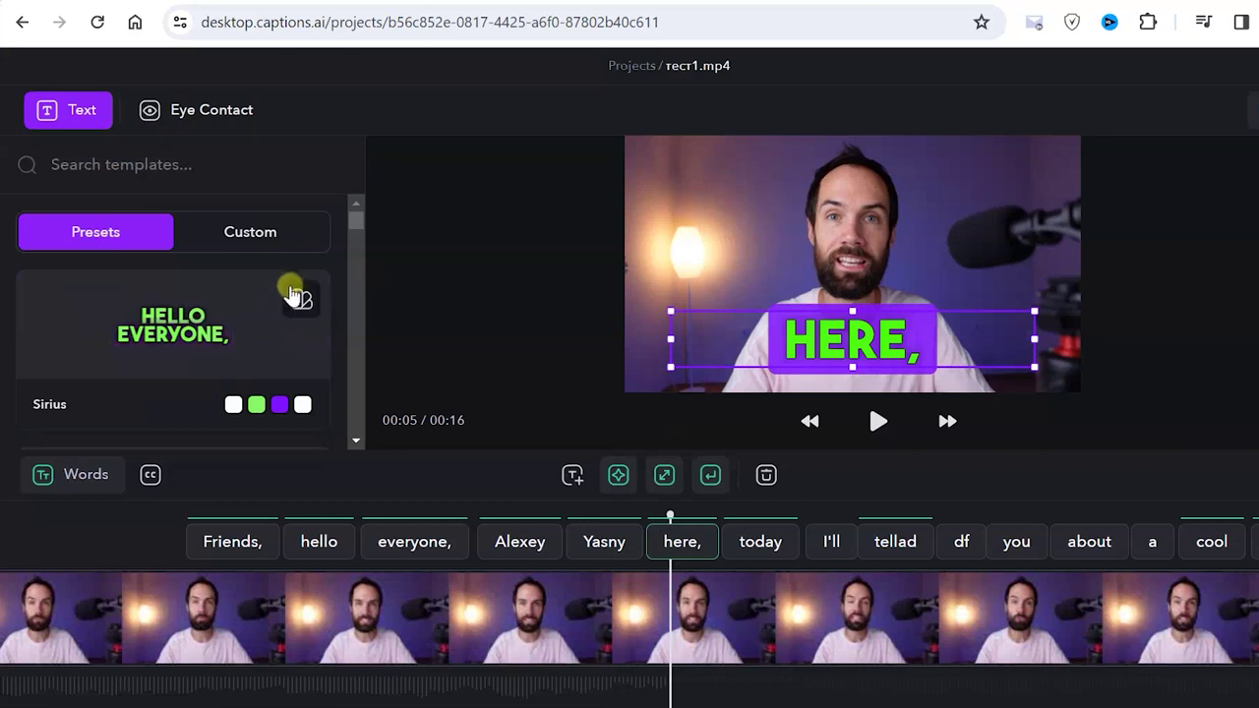
Browse the caption presets and apply the yellow italic template at the word Alexey
{"action": "scroll", "coordinate": [357, 222], "scroll_direction": "down", "scroll_amount": 8}
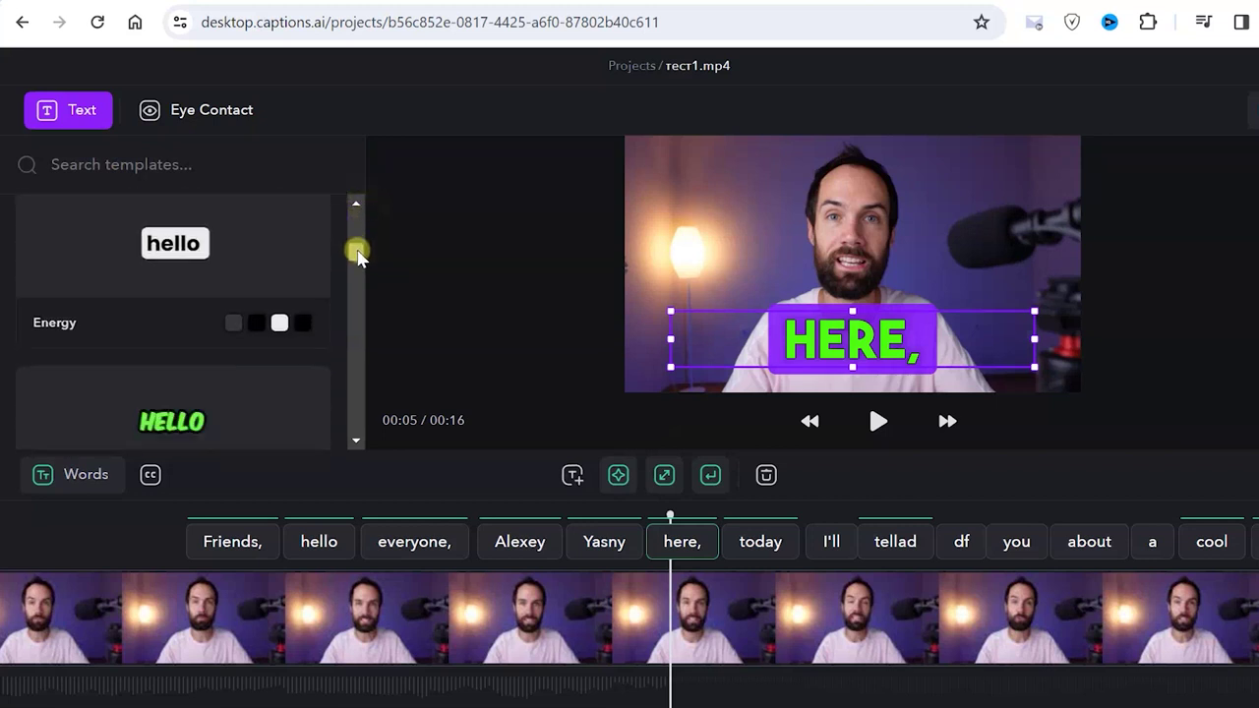
{"action": "scroll", "coordinate": [184, 264], "scroll_direction": "down", "scroll_amount": 2}
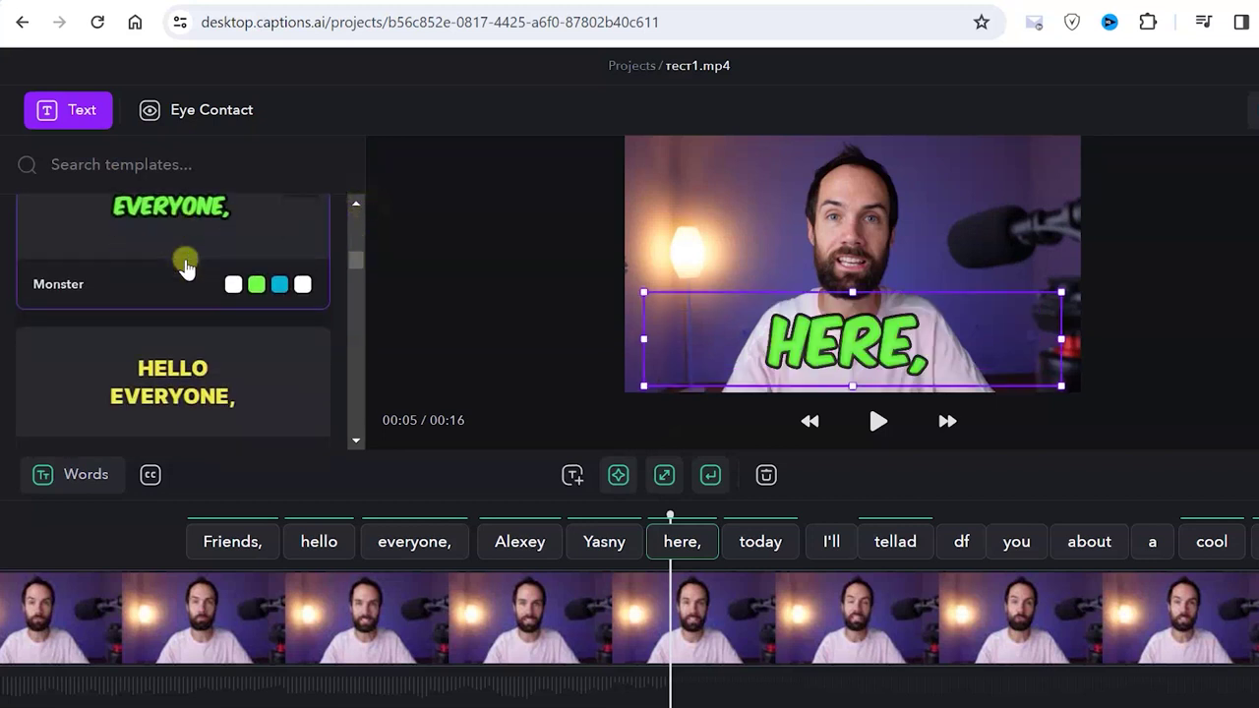
{"action": "scroll", "coordinate": [173, 343], "scroll_direction": "down", "scroll_amount": 3}
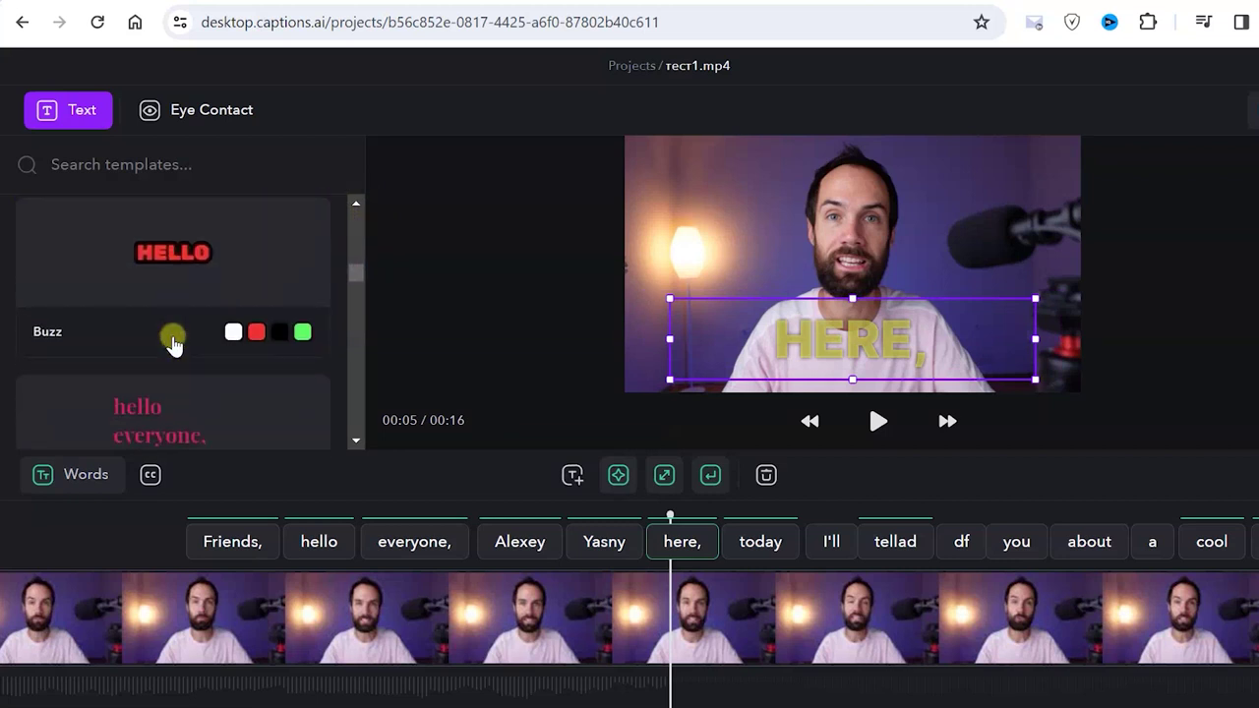
{"action": "scroll", "coordinate": [190, 278], "scroll_direction": "down", "scroll_amount": 2}
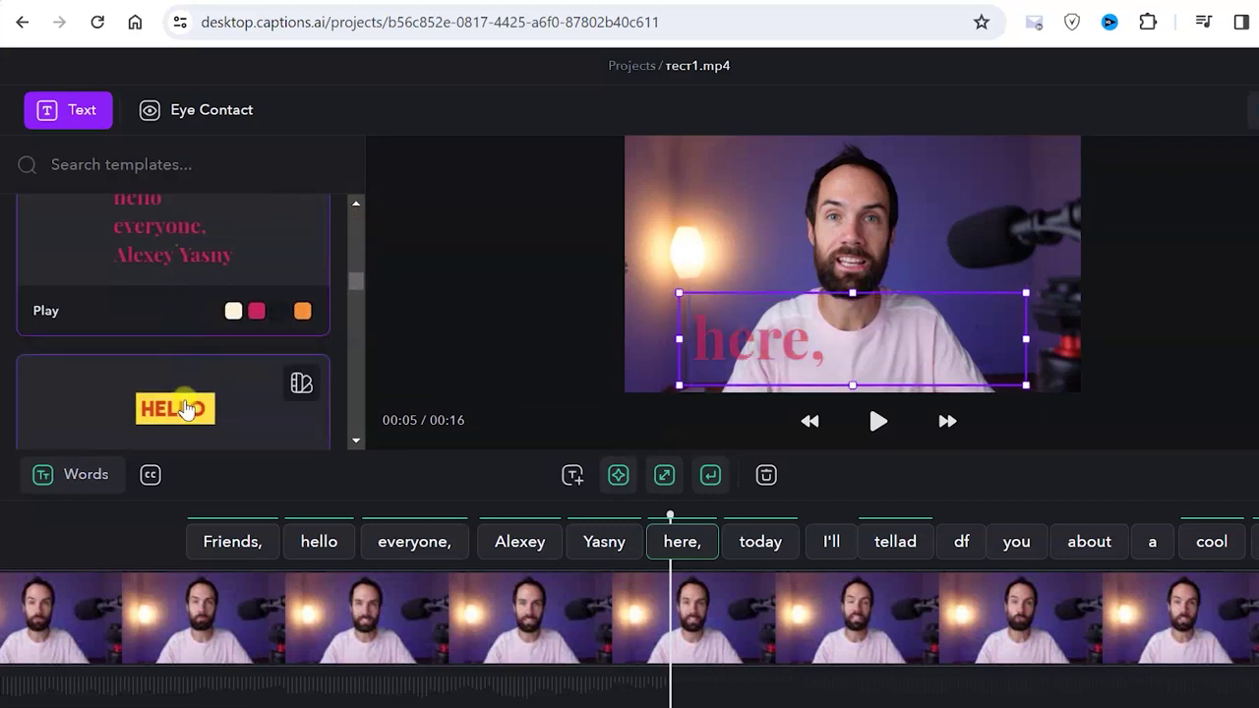
{"action": "scroll", "coordinate": [190, 403], "scroll_direction": "down", "scroll_amount": 5}
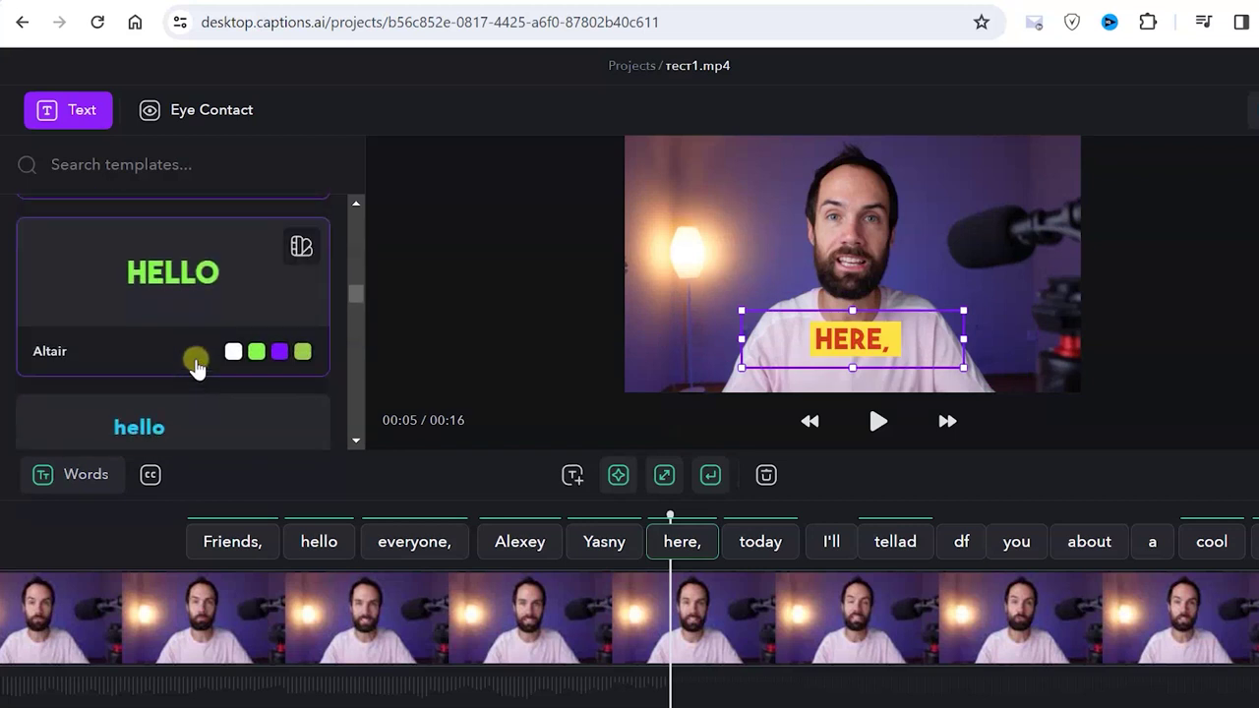
{"action": "scroll", "coordinate": [190, 275], "scroll_direction": "down", "scroll_amount": 3}
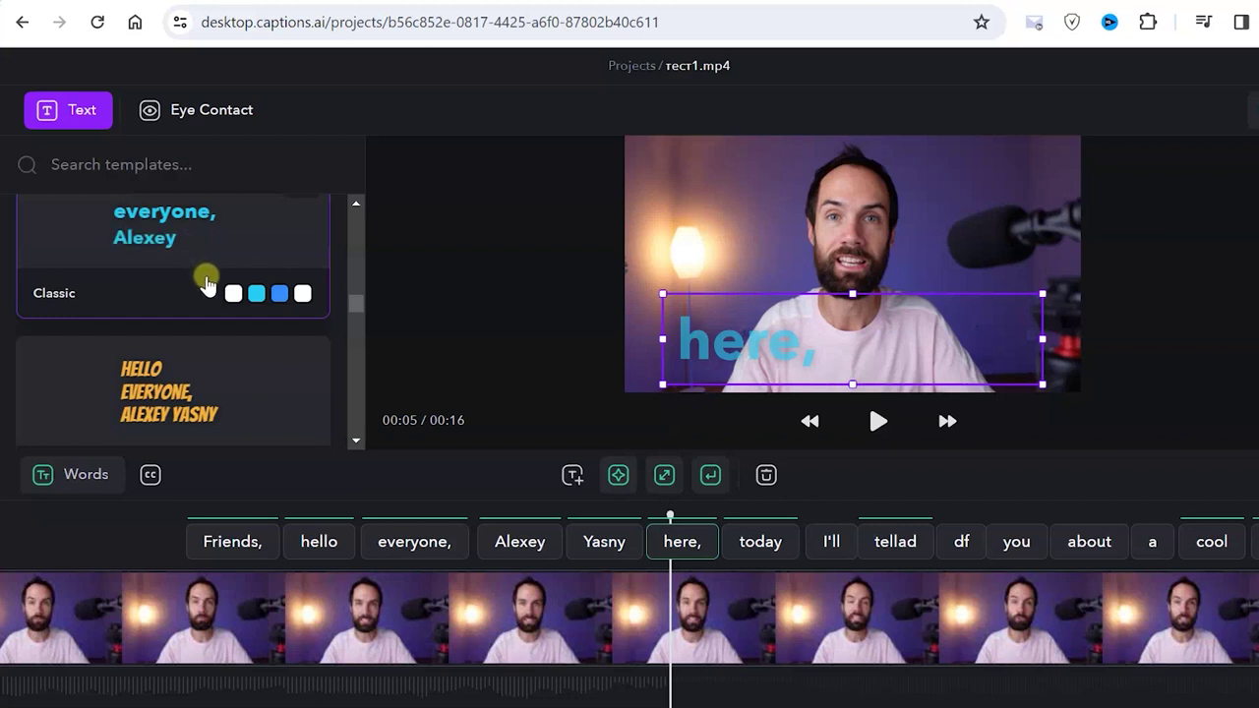
{"action": "left_click", "coordinate": [556, 538]}
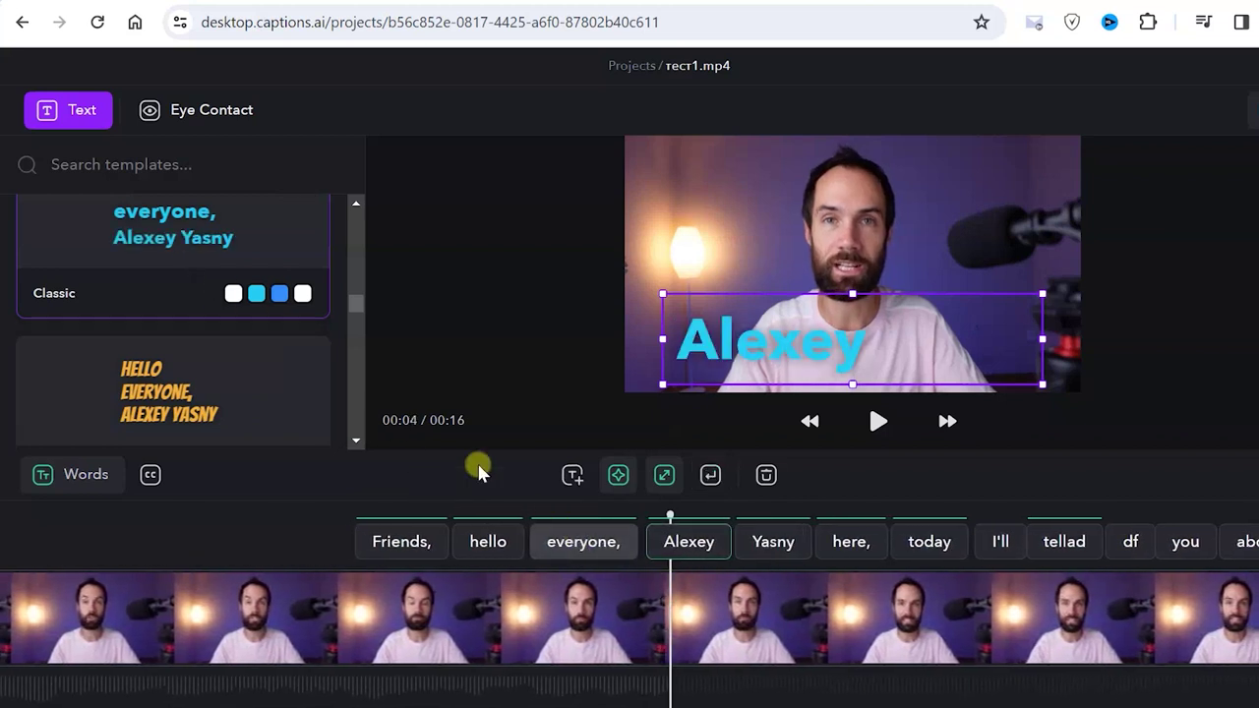
{"action": "left_click", "coordinate": [155, 389]}
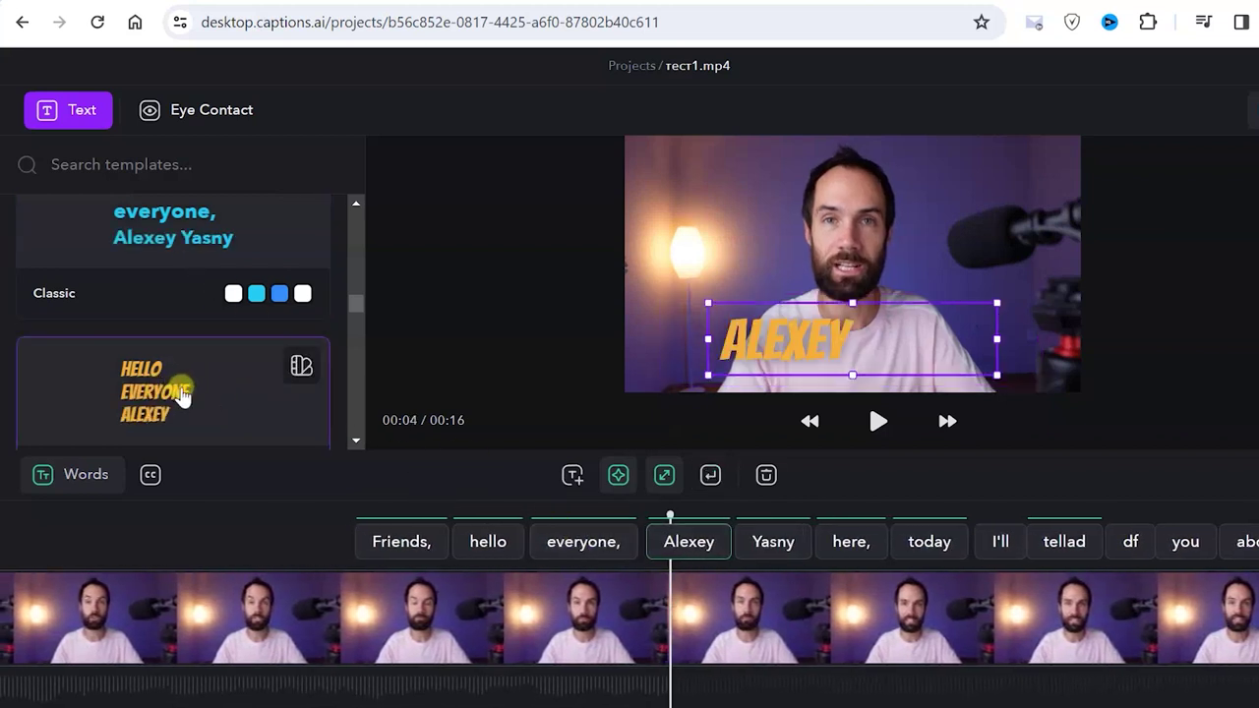
{"action": "scroll", "coordinate": [183, 391], "scroll_direction": "down", "scroll_amount": 5}
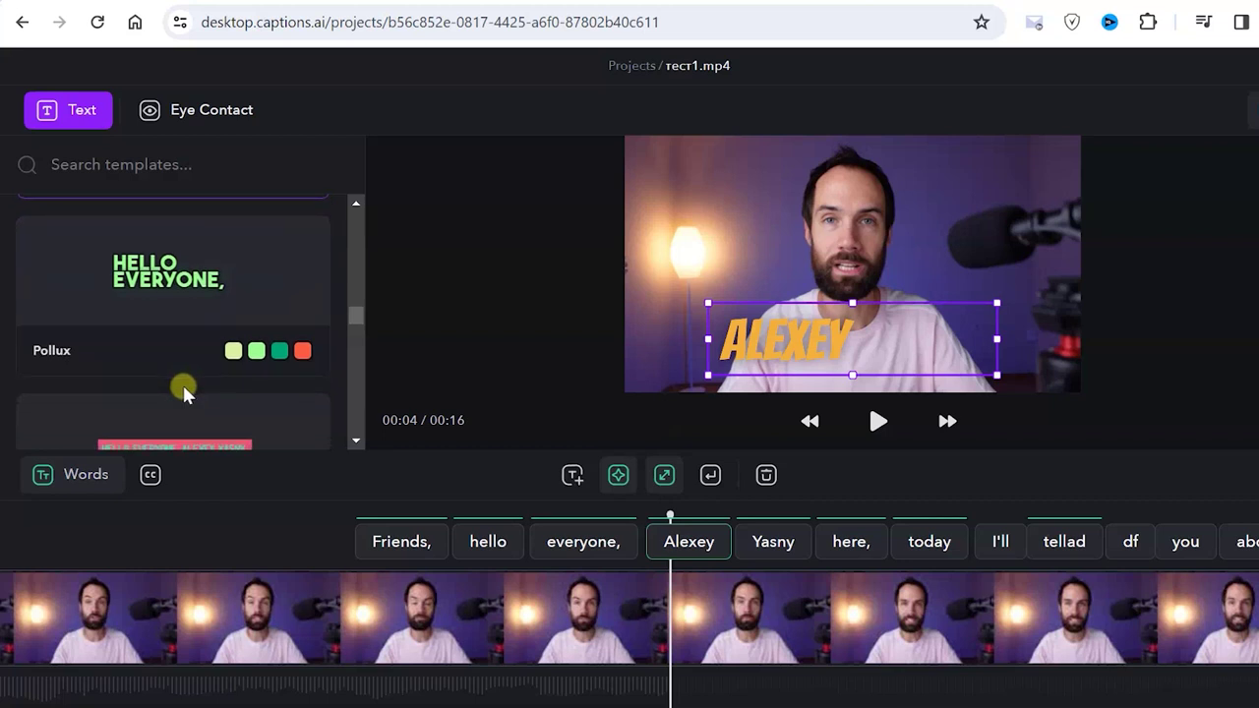
{"action": "scroll", "coordinate": [183, 389], "scroll_direction": "down", "scroll_amount": 1}
{"action": "scroll", "coordinate": [185, 389], "scroll_direction": "up", "scroll_amount": 1}
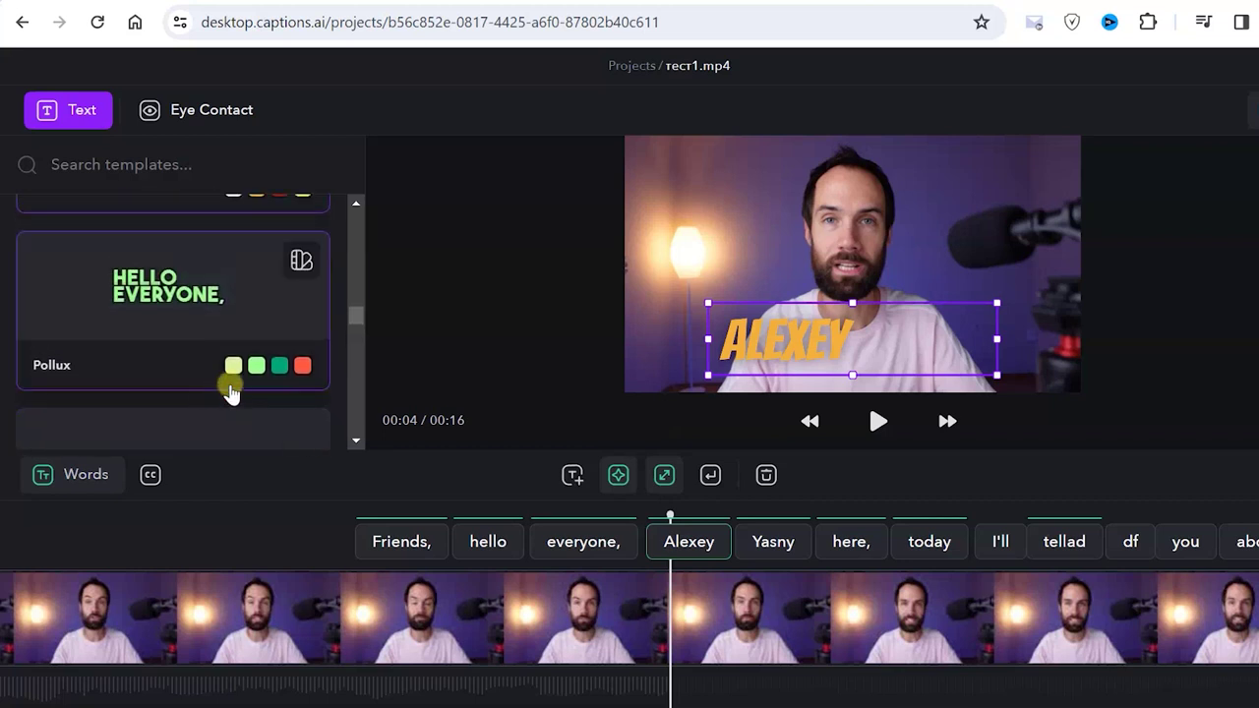
Create a custom preset from the Pollux style and save it as Custom Template 1
{"action": "left_click", "coordinate": [301, 259]}
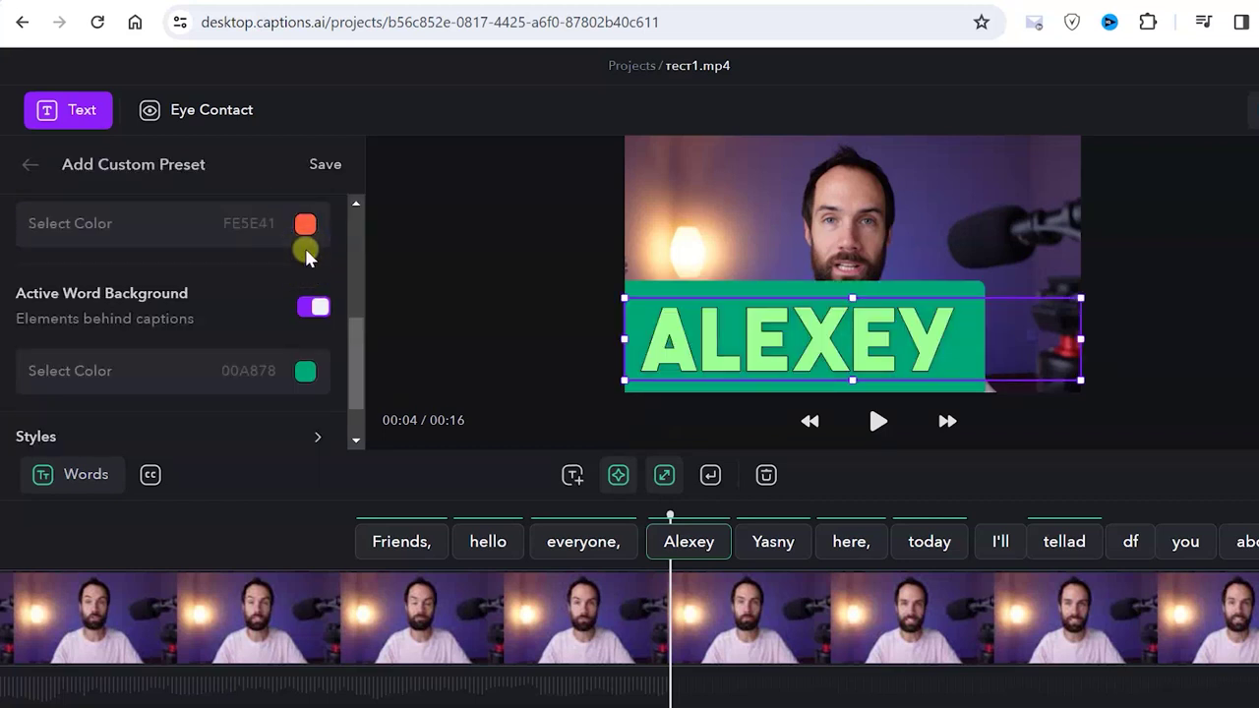
{"action": "scroll", "coordinate": [300, 248], "scroll_direction": "down", "scroll_amount": 1}
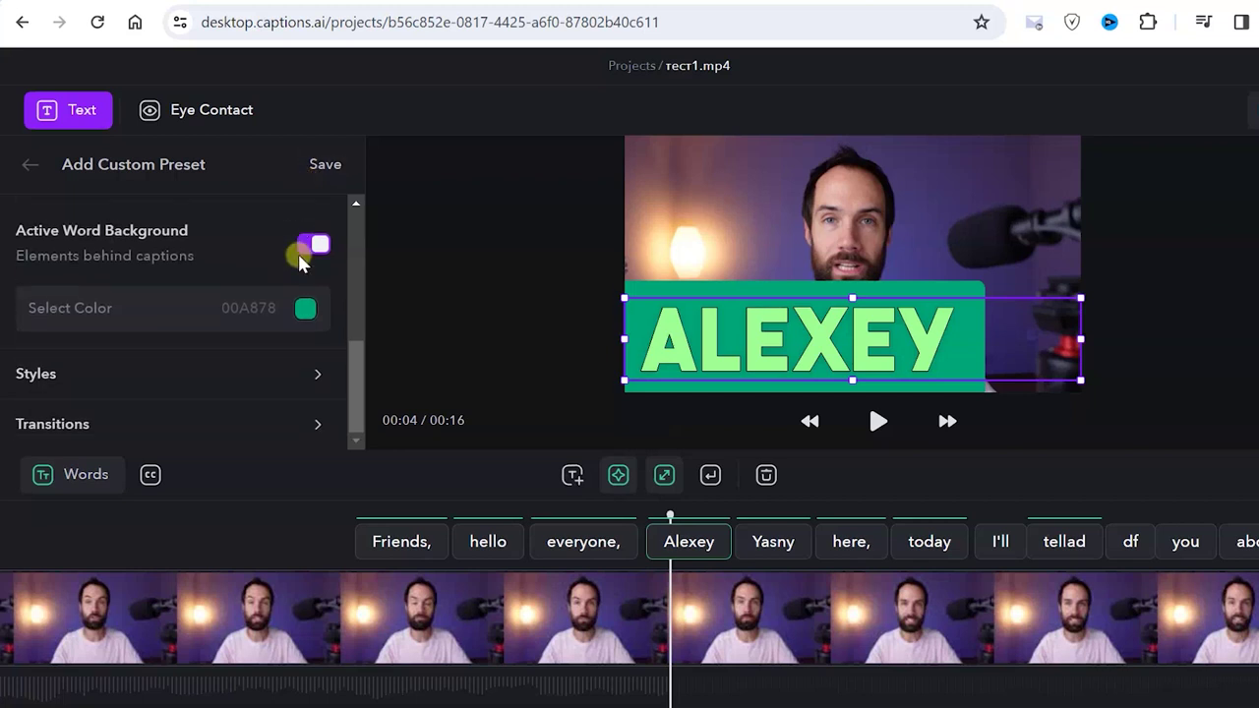
{"action": "left_click", "coordinate": [298, 374]}
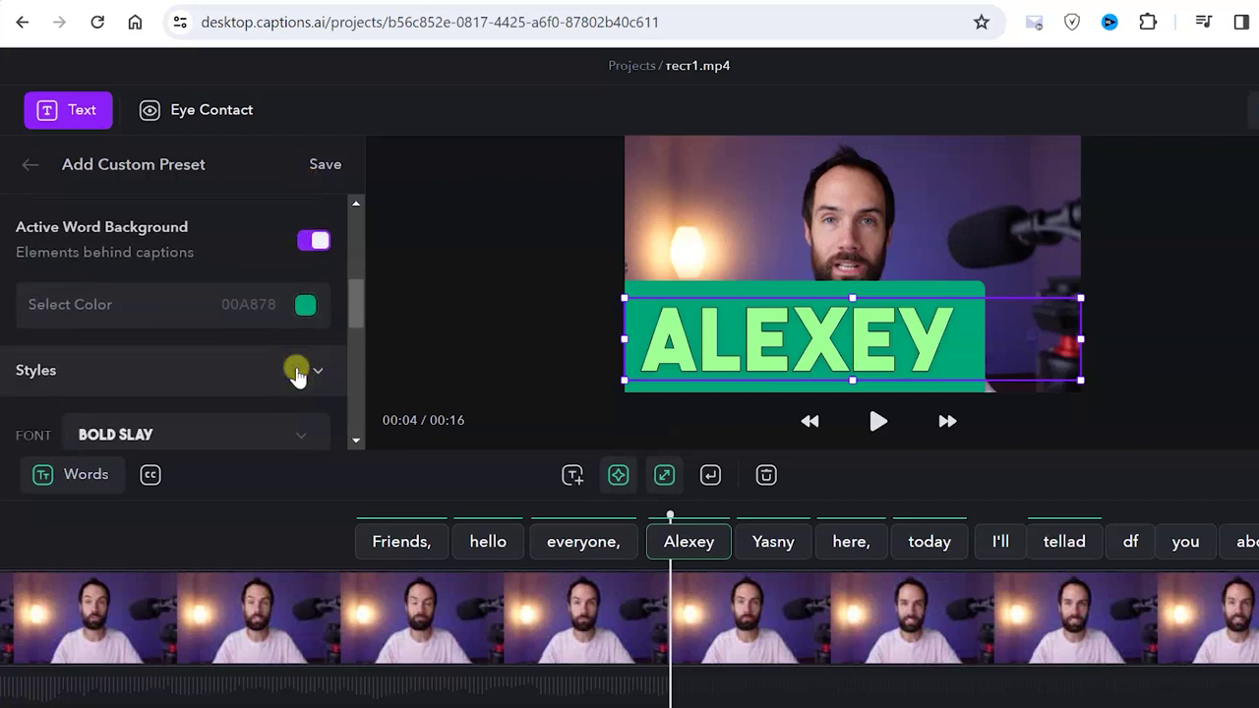
{"action": "scroll", "coordinate": [298, 374], "scroll_direction": "down", "scroll_amount": 4}
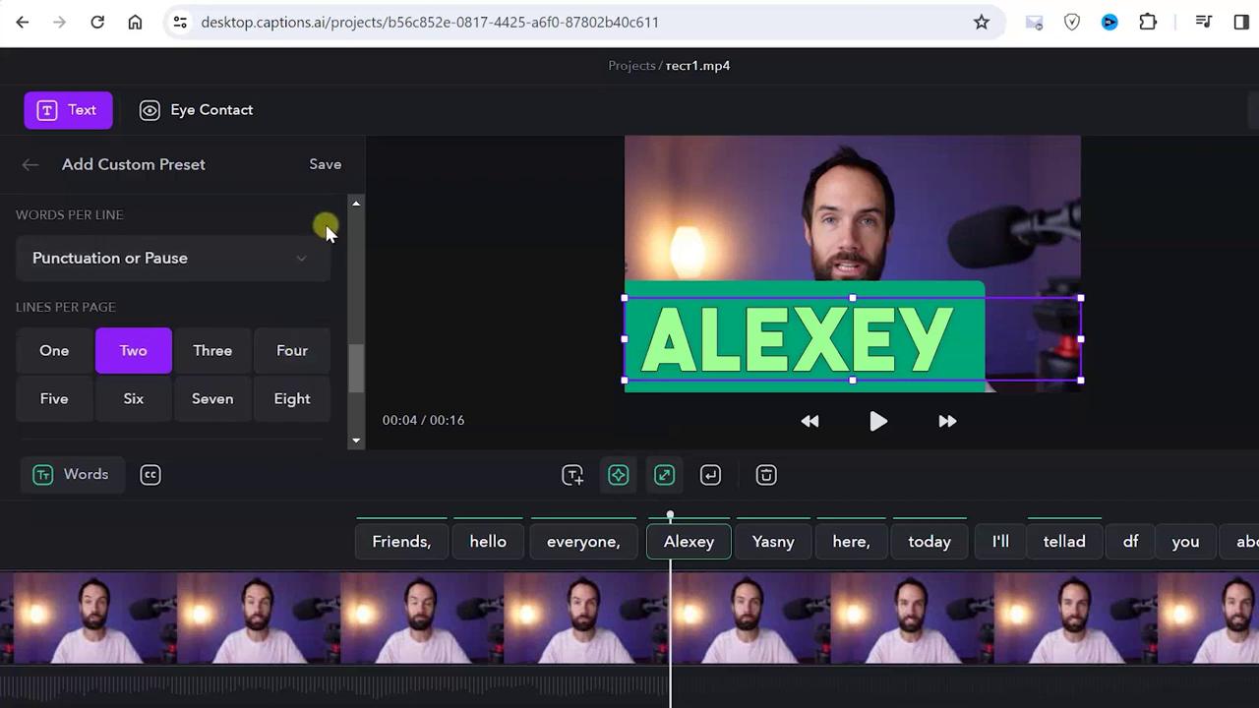
{"action": "left_click", "coordinate": [325, 165]}
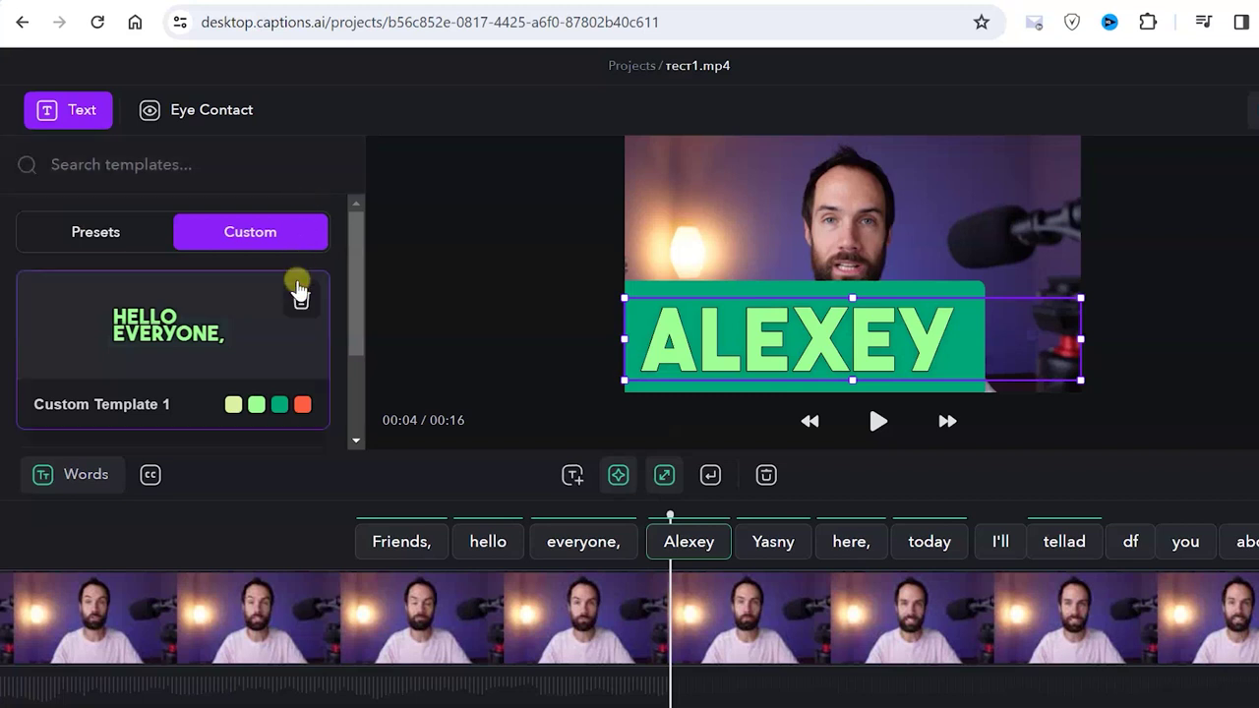
{"action": "scroll", "coordinate": [295, 309], "scroll_direction": "down", "scroll_amount": 3}
{"action": "scroll", "coordinate": [280, 315], "scroll_direction": "up", "scroll_amount": 3}
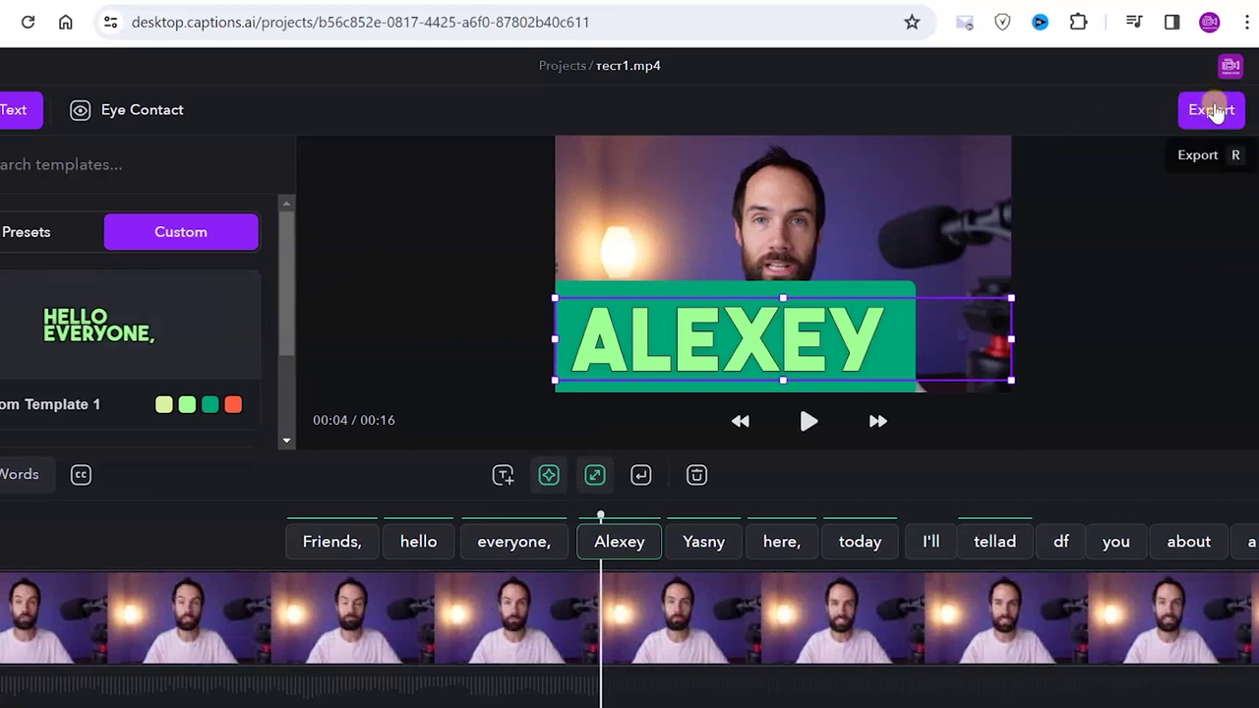
Return from the тест1.mp4 project to the projects list to open Before.MOV
{"action": "left_click", "coordinate": [560, 70]}
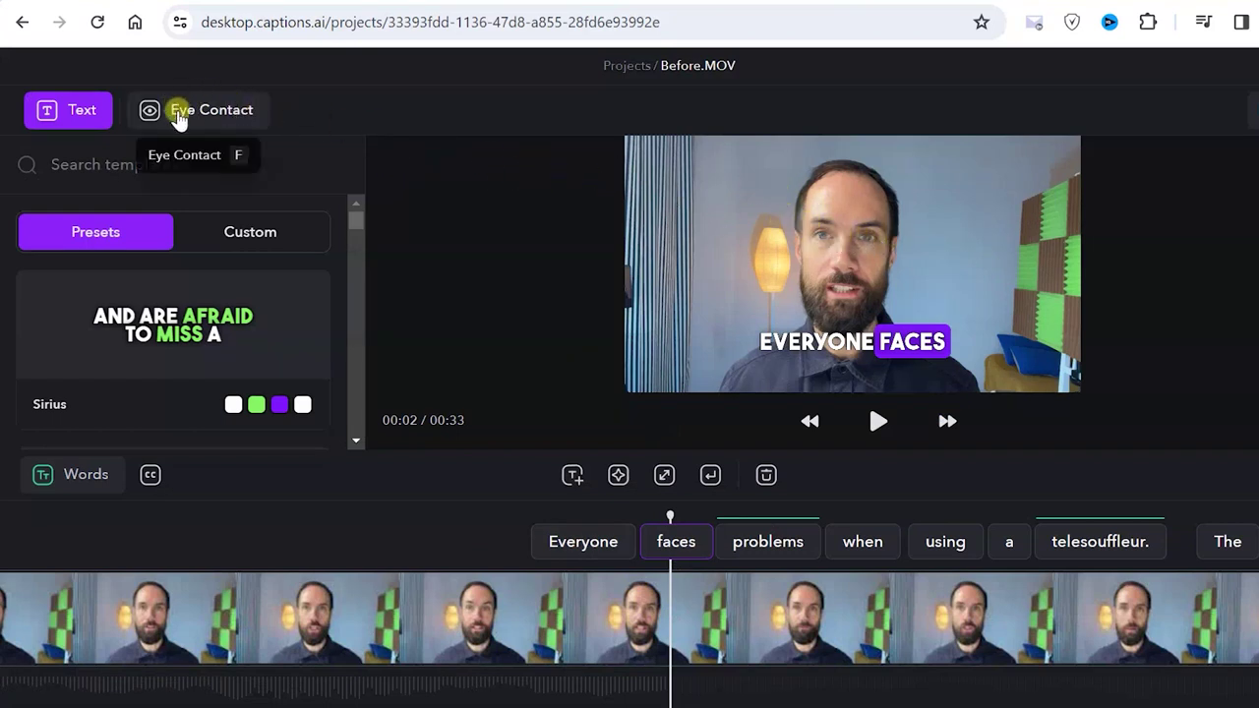
Apply Eye Contact correction to the Before.MOV video
{"action": "left_click", "coordinate": [223, 104]}
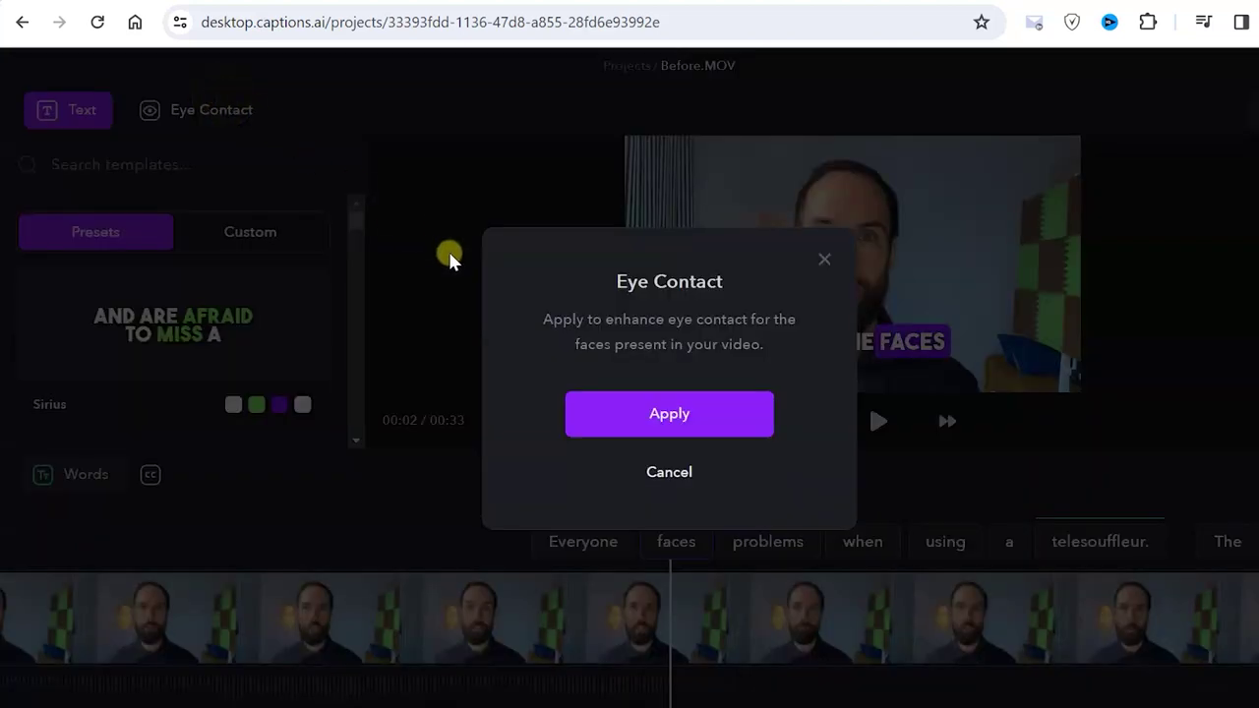
{"action": "left_click", "coordinate": [675, 416]}
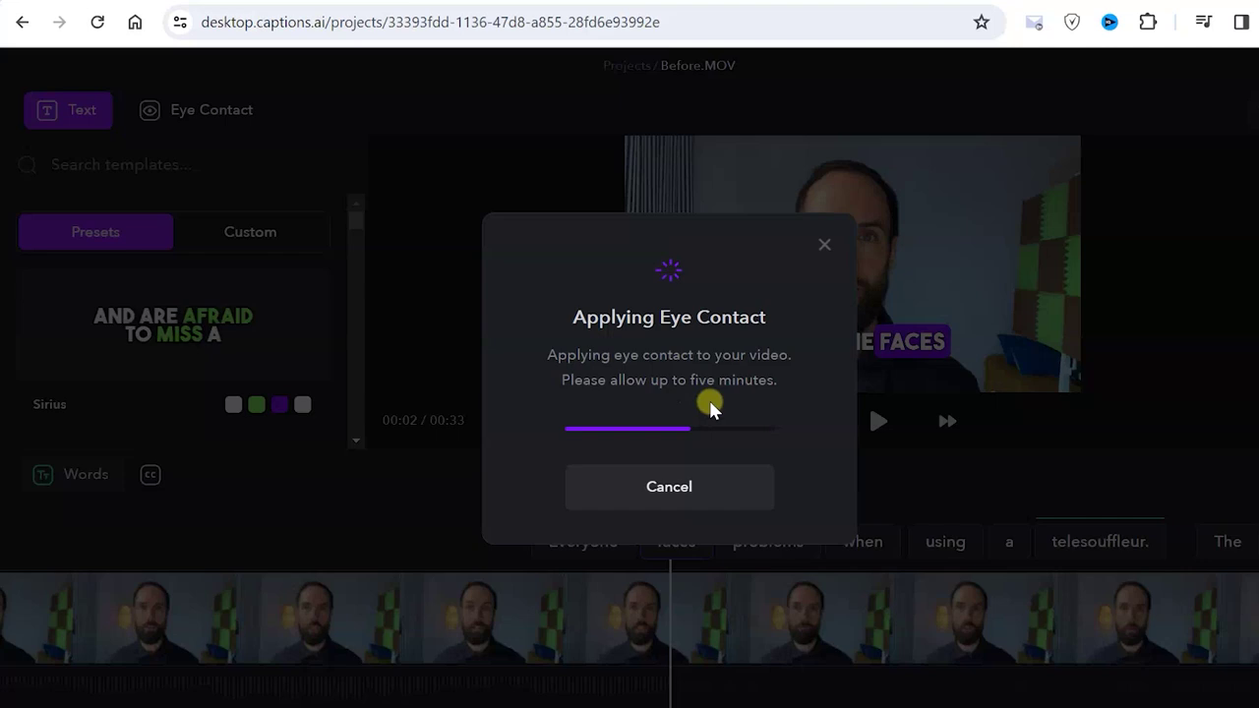